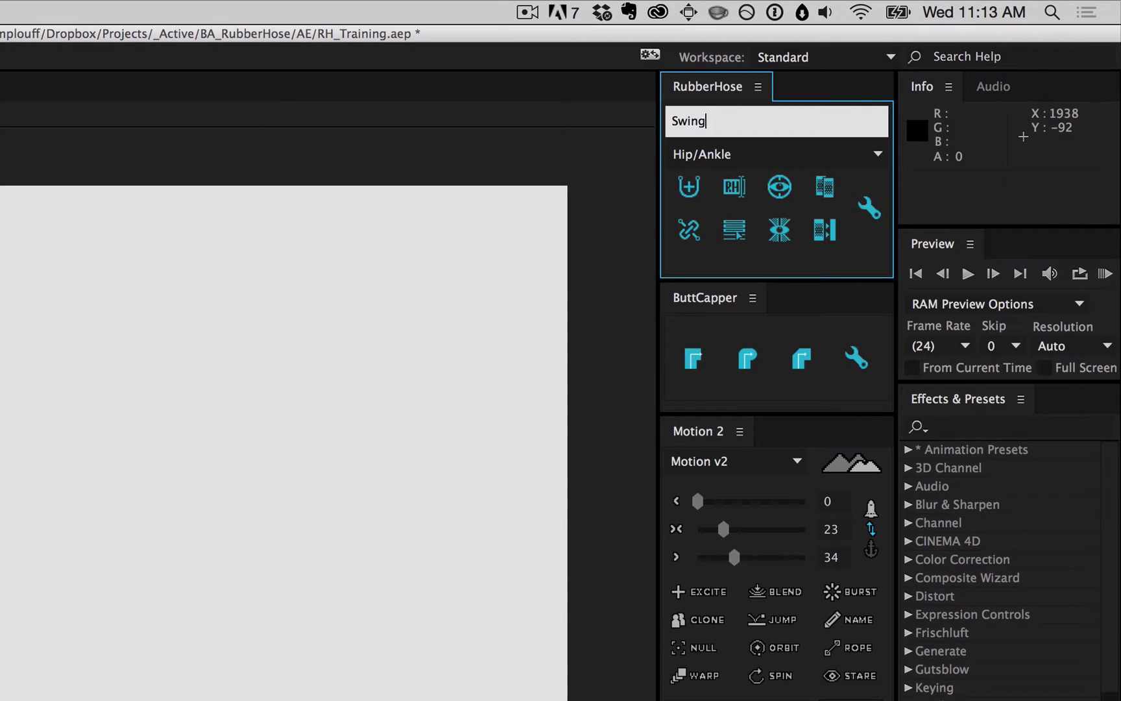
# Step: Create a new hose named Swing with the Start/End controller labels
pyautogui.click(828, 159)
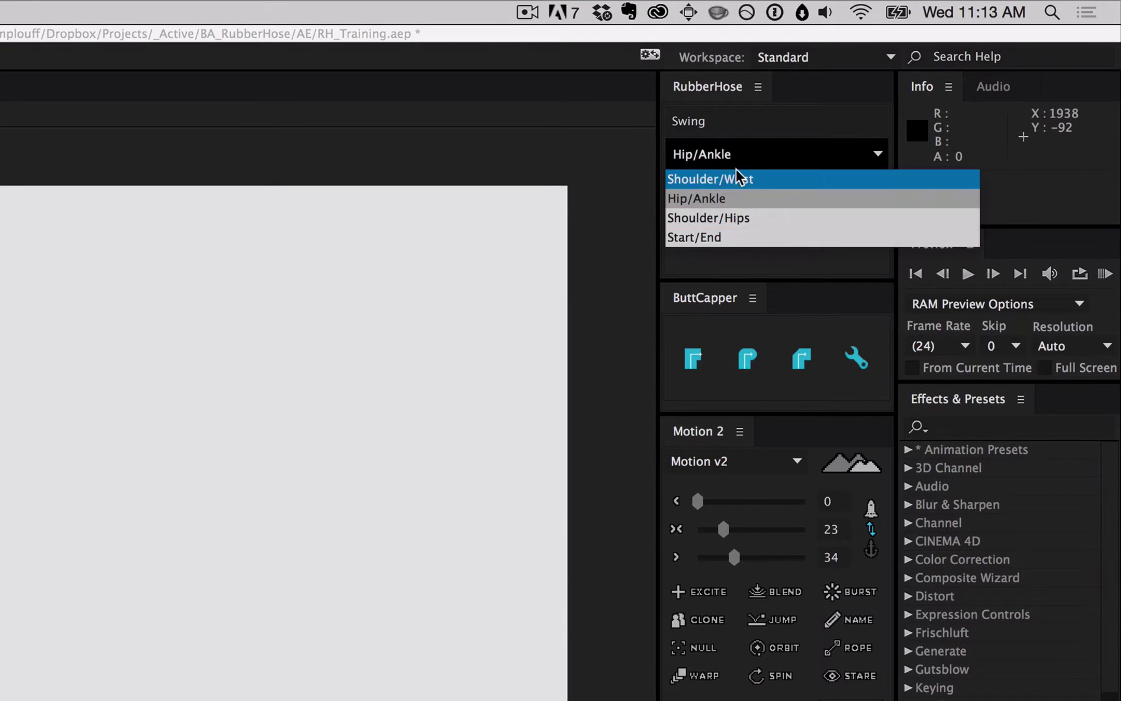
pyautogui.click(732, 237)
pyautogui.click(683, 185)
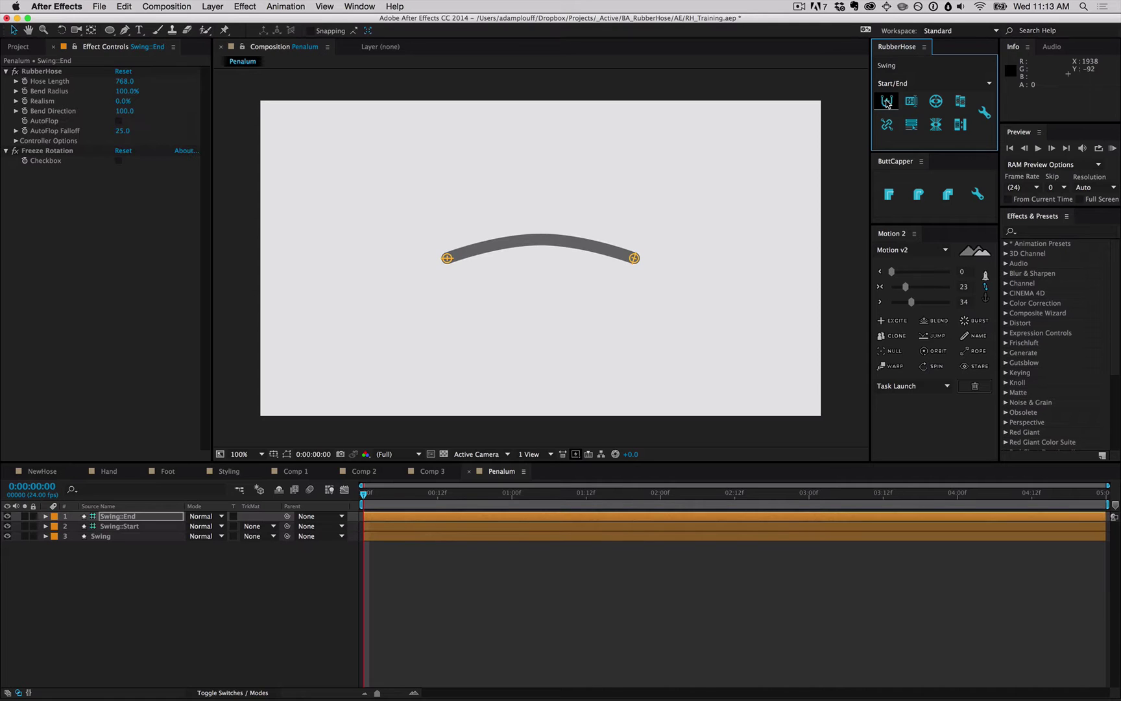
pyautogui.click(224, 597)
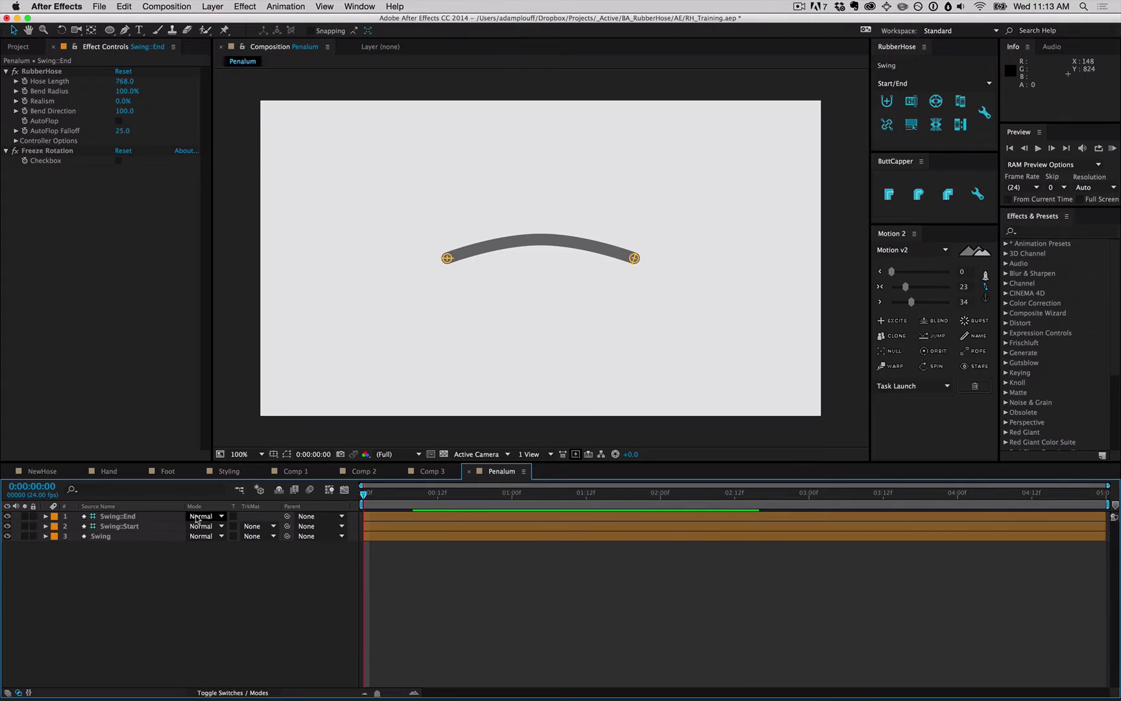
# Step: Place the Swing start controller near the composition's upper middle and keyframe Swing::End's position at 0:00:00:00 and, across at 502, 228, at frame 20
pyautogui.click(137, 528)
pyautogui.moveTo(448, 262); pyautogui.dragTo(550, 162)
pyautogui.moveTo(634, 257); pyautogui.dragTo(401, 205)
pyautogui.hotkey('alt', 'shift', 'p')
pyautogui.hotkey('shift', 'pagedown')
pyautogui.hotkey('shift', 'pagedown')
pyautogui.hotkey('shift', 'pagedown')
pyautogui.hotkey('shift', 'pagedown')
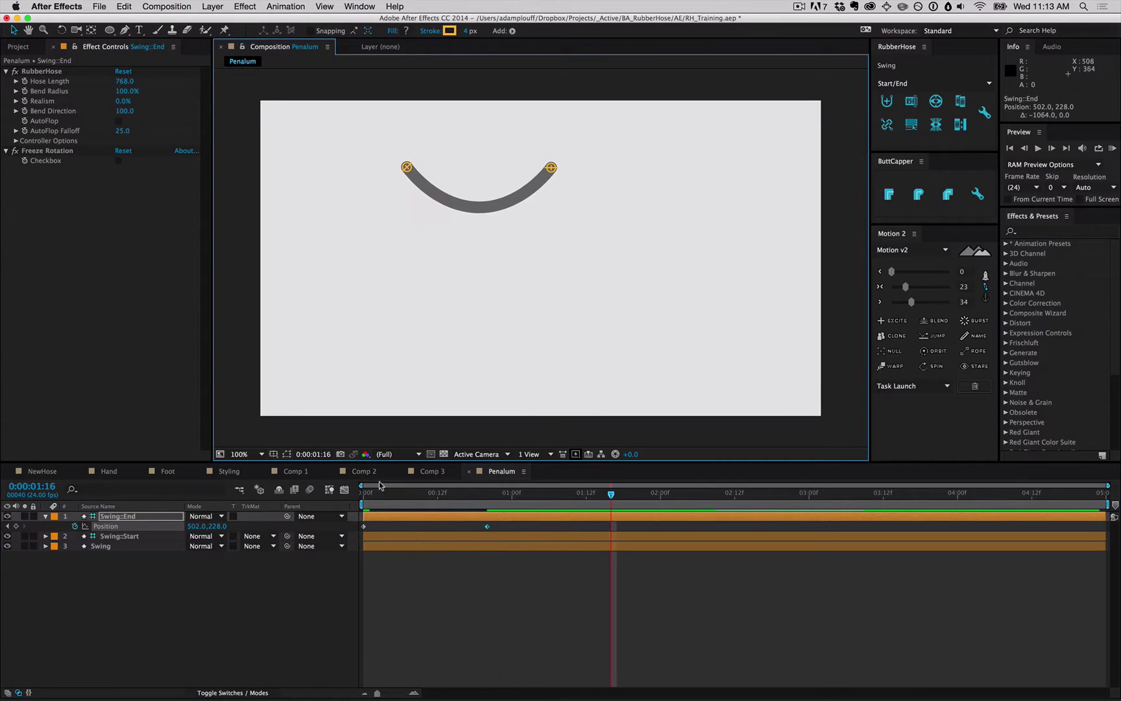
# Step: Repeat Swing::End's first position keyframe at 0:00:01:16 and end the work area just before it
pyautogui.moveTo(379, 522); pyautogui.dragTo(343, 530)
pyautogui.press('super+c')
pyautogui.press('super+v')
pyautogui.press('pageup')
pyautogui.press('n')
# Step: Bend Swing::End's motion path downward with a Bezier handle at its outer keyframe and check it at other frames
pyautogui.moveTo(502, 528); pyautogui.dragTo(469, 505)
pyautogui.moveTo(666, 167); pyautogui.dragTo(615, 459)
pyautogui.click(549, 498)
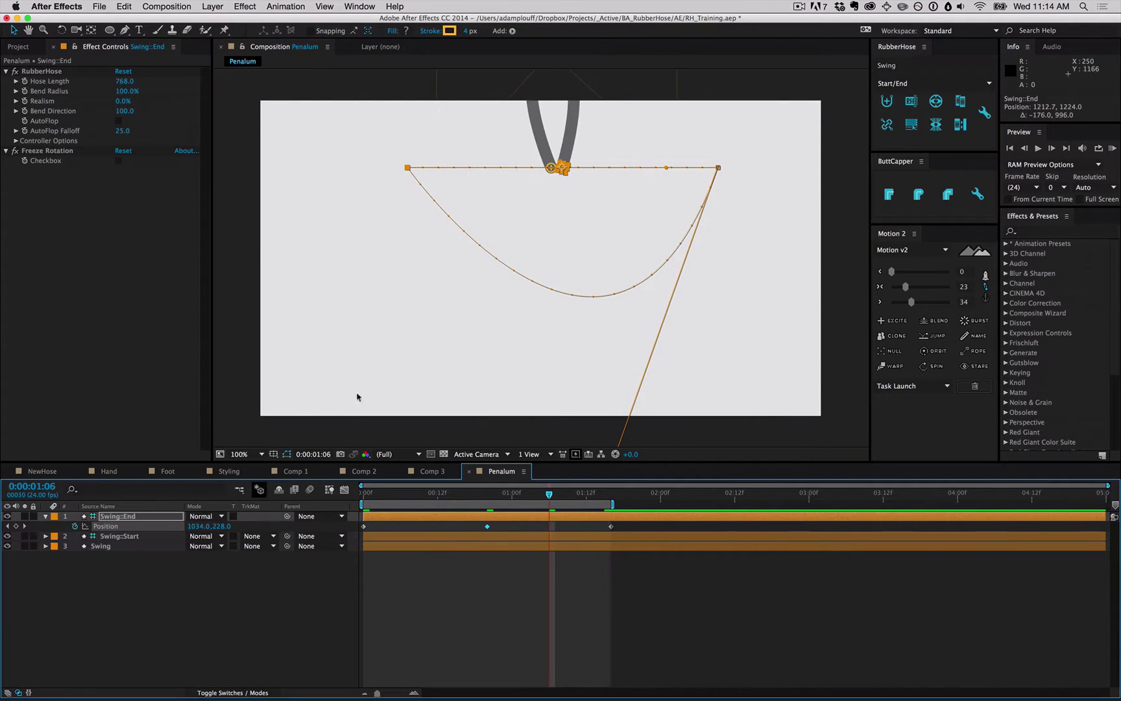
pyautogui.click(420, 493)
# Step: Refine the Bezier handles at both ends of Swing::End's motion path to form a deep pendulum arc
pyautogui.press(',')
pyautogui.moveTo(578, 358); pyautogui.dragTo(563, 417)
pyautogui.moveTo(603, 213); pyautogui.dragTo(565, 412)
pyautogui.press('g')
pyautogui.moveTo(475, 212); pyautogui.dragTo(483, 330)
pyautogui.press('super+z')
pyautogui.press('super+z')
pyautogui.press('super+z')
pyautogui.moveTo(477, 261); pyautogui.dragTo(486, 359)
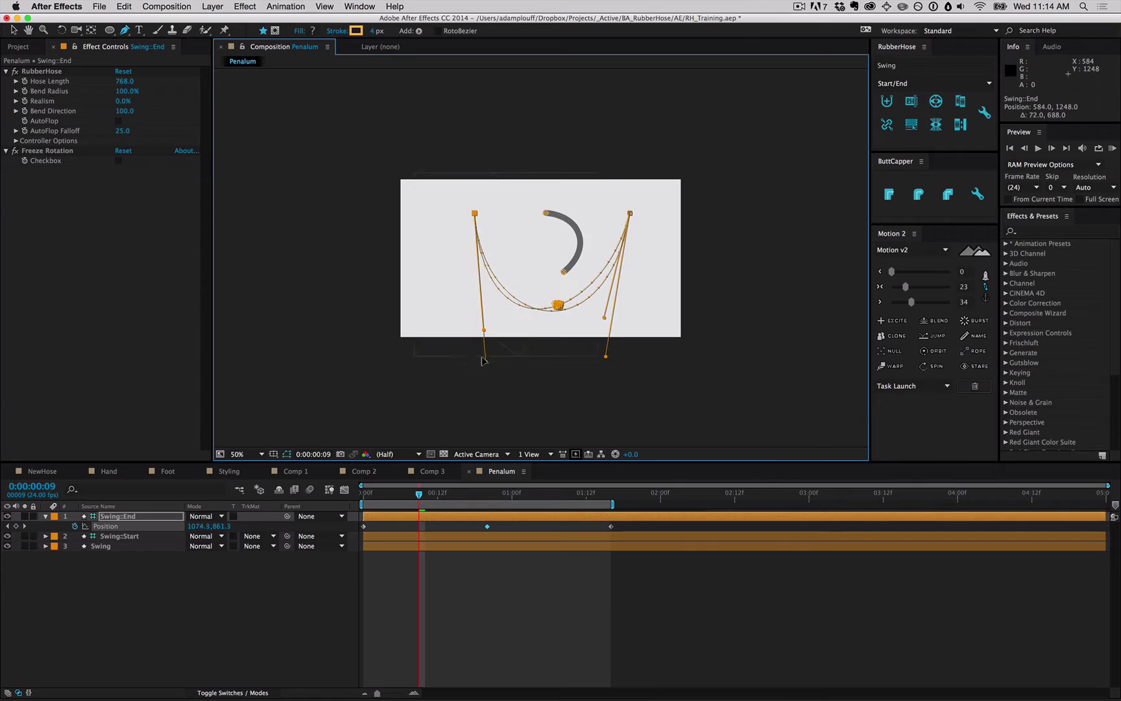
pyautogui.moveTo(604, 318); pyautogui.dragTo(612, 322)
pyautogui.press('.')
# Step: Ease all three Swing::End position keyframes in and out at 73 and preview the swing
pyautogui.moveTo(623, 523); pyautogui.dragTo(327, 536)
pyautogui.moveTo(906, 287); pyautogui.dragTo(935, 289)
pyautogui.press('KP_0')
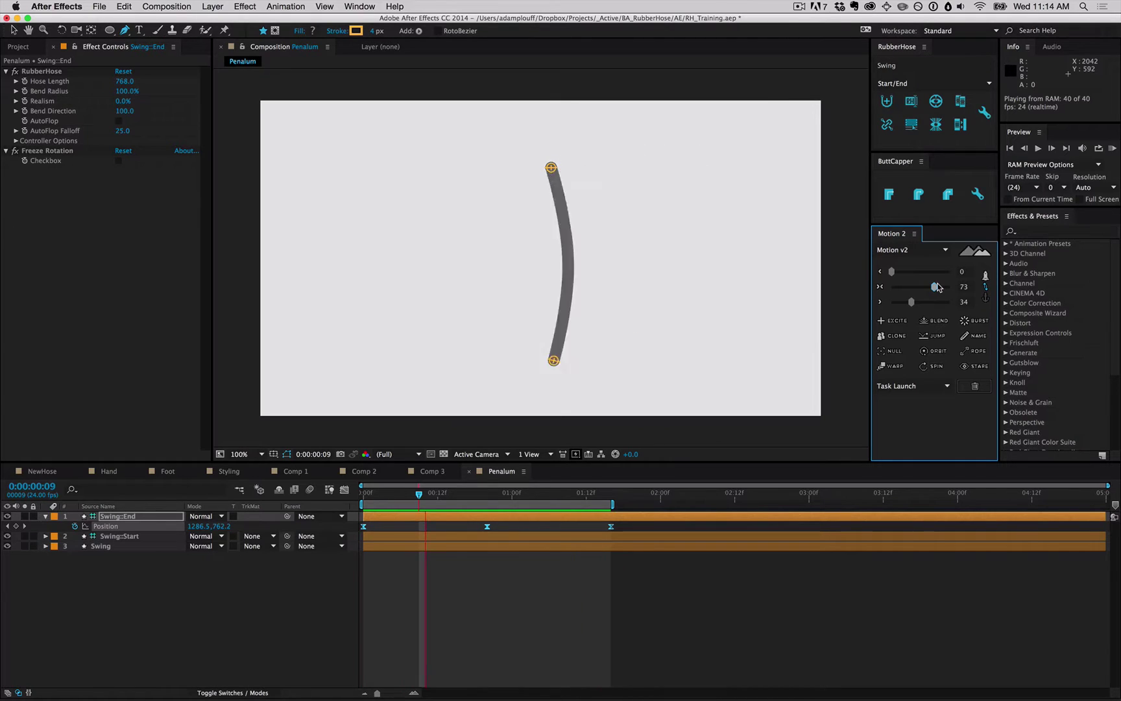
# Step: Set Swing::End's Bend Direction to -100 and test a different bend at frame 12, undoing that test
pyautogui.moveTo(127, 111); pyautogui.dragTo(1, 119)
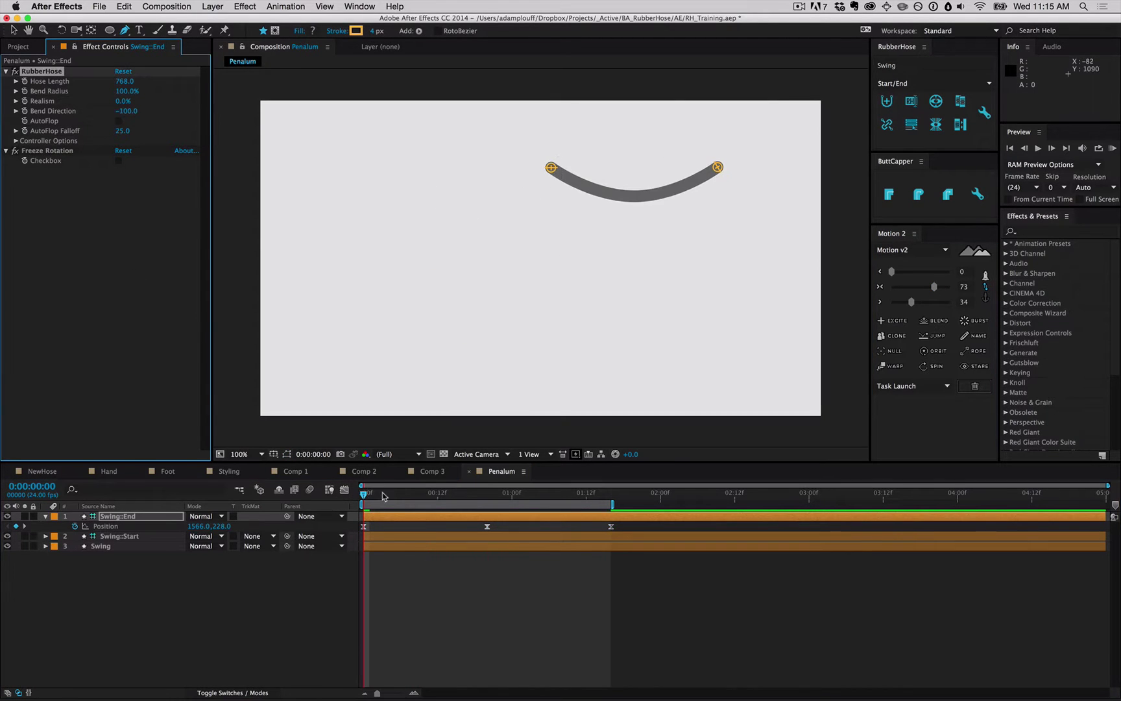
pyautogui.moveTo(383, 497); pyautogui.dragTo(437, 495)
pyautogui.moveTo(126, 111); pyautogui.dragTo(297, 113)
pyautogui.press('super+z')
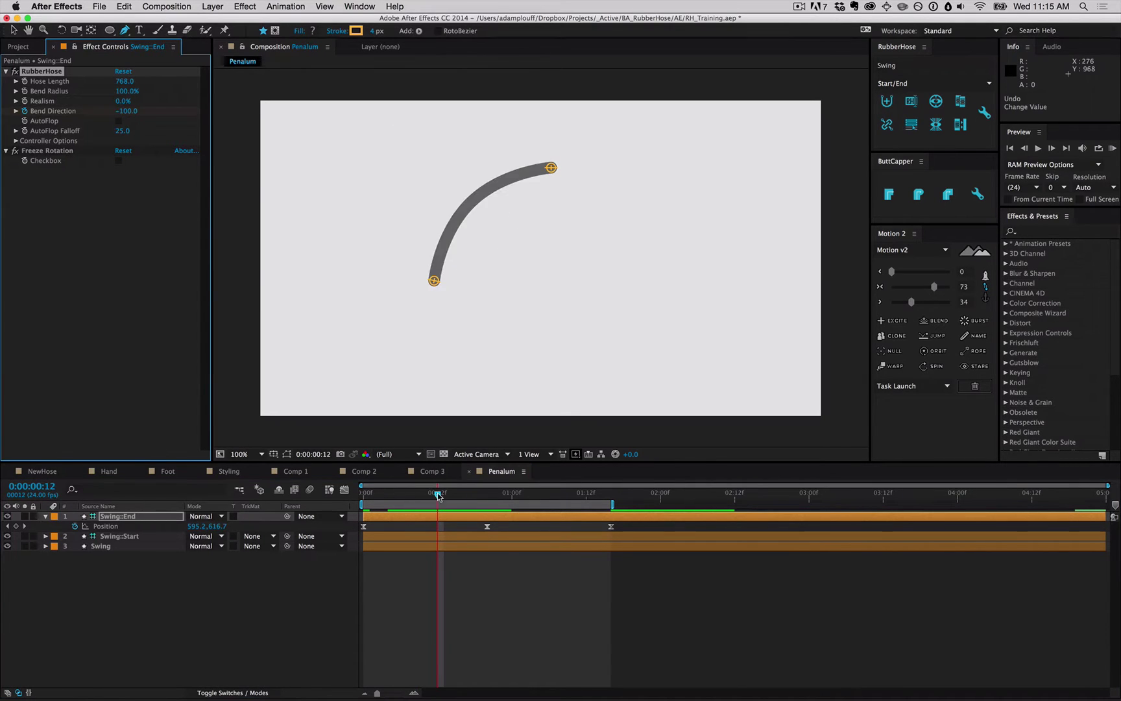
# Step: Try changing the Bend Direction by hand mid-swing, return it to -100 and preview the animation
pyautogui.moveTo(439, 496); pyautogui.dragTo(507, 496)
pyautogui.moveTo(373, 496); pyautogui.dragTo(458, 497)
pyautogui.moveTo(127, 110); pyautogui.dragTo(282, 112)
pyautogui.moveTo(433, 496); pyautogui.dragTo(584, 497)
pyautogui.press('u')
pyautogui.moveTo(123, 111); pyautogui.dragTo(3, 97)
pyautogui.press('KP_0')
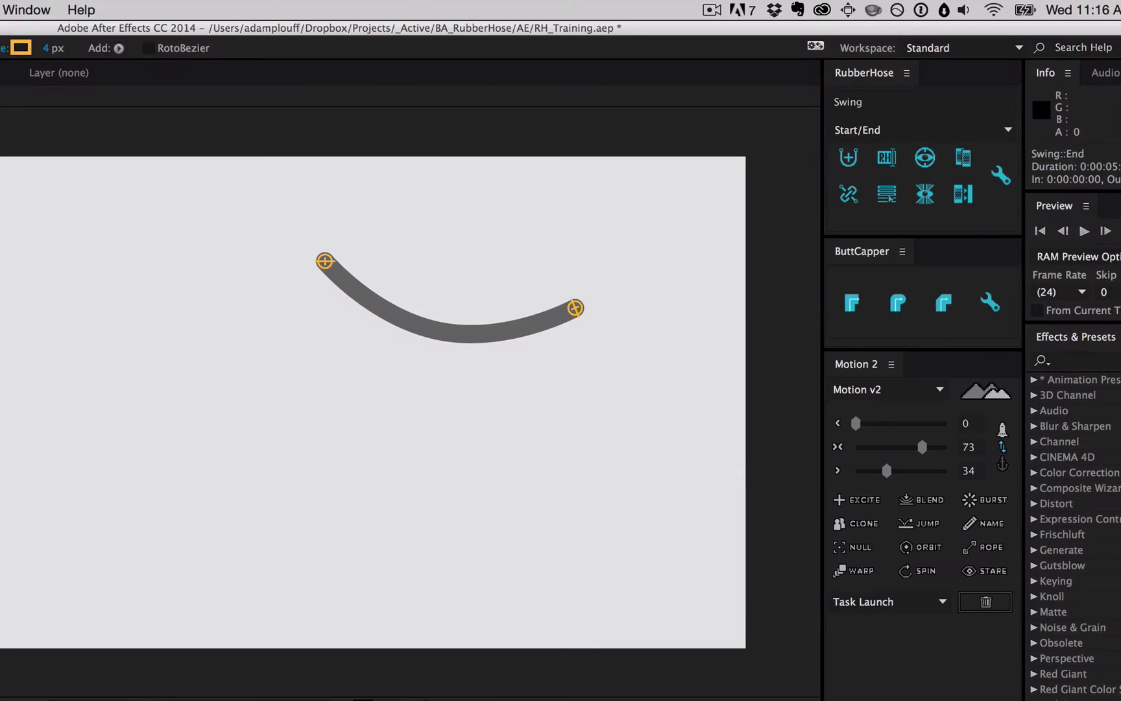
# Step: Show the AutoFlop falloff guide for the Swing hose and test-move its start controller, undoing the move
pyautogui.click(925, 193)
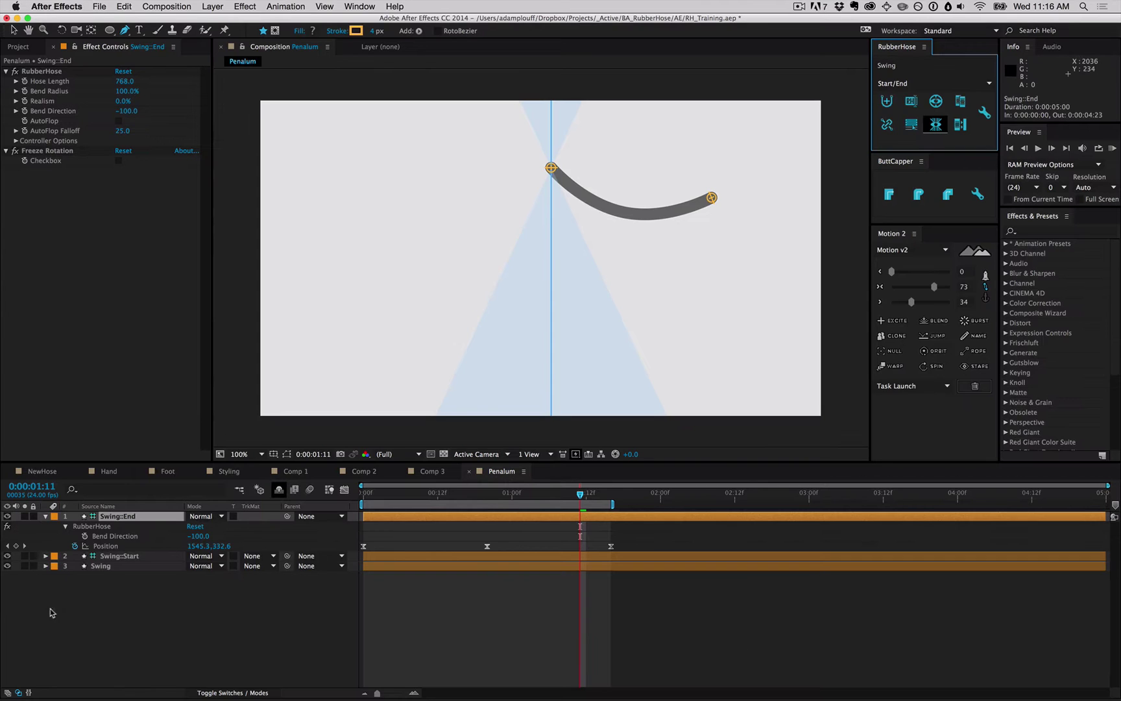
pyautogui.click(156, 557)
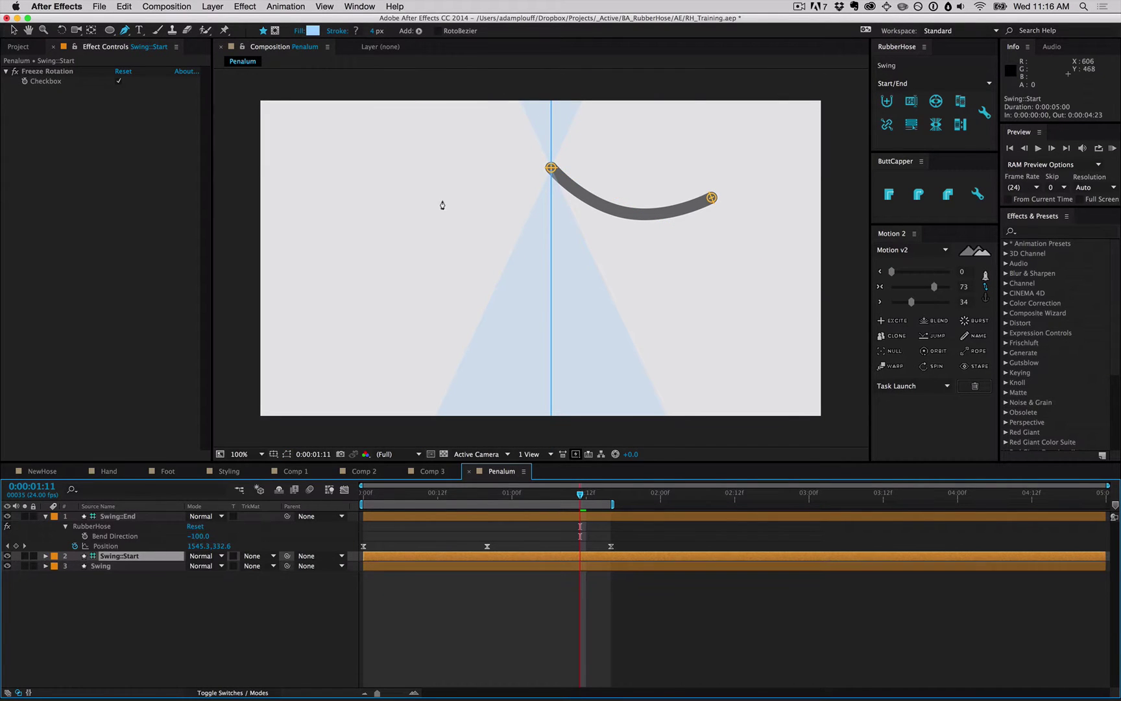
pyautogui.press('v')
pyautogui.moveTo(551, 168); pyautogui.dragTo(529, 174)
pyautogui.press('super+z')
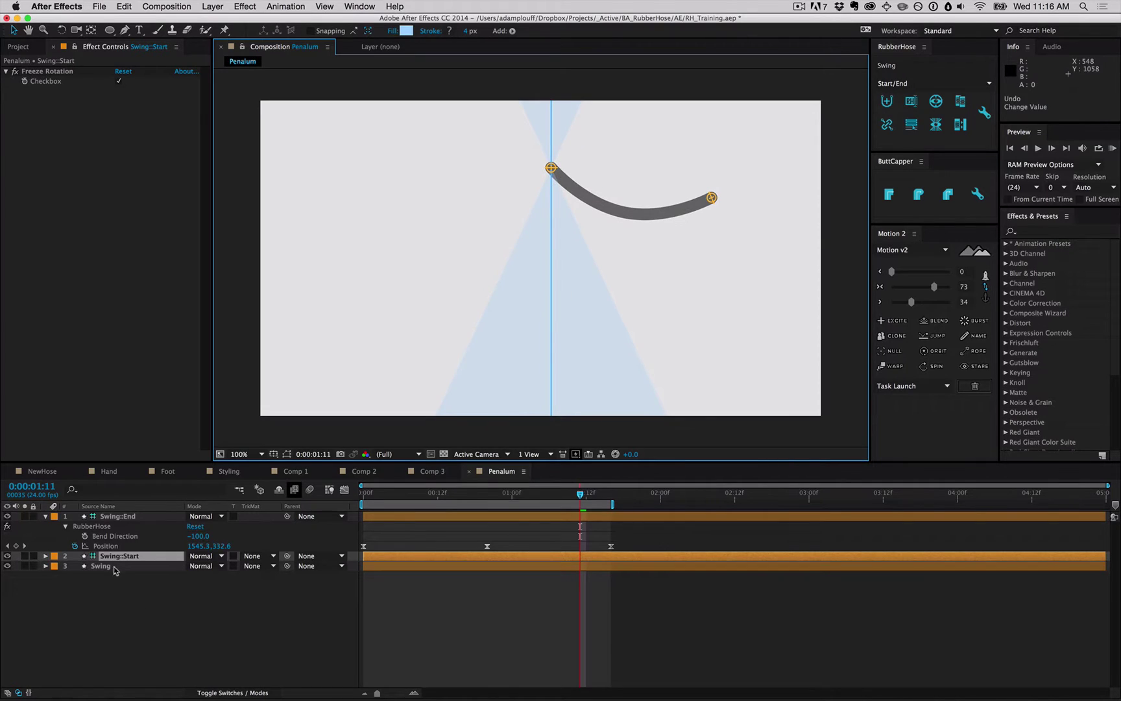
# Step: Enable AutoFlop on Swing::End with Bend Direction at 100 and preview the swing
pyautogui.click(127, 517)
pyautogui.click(120, 121)
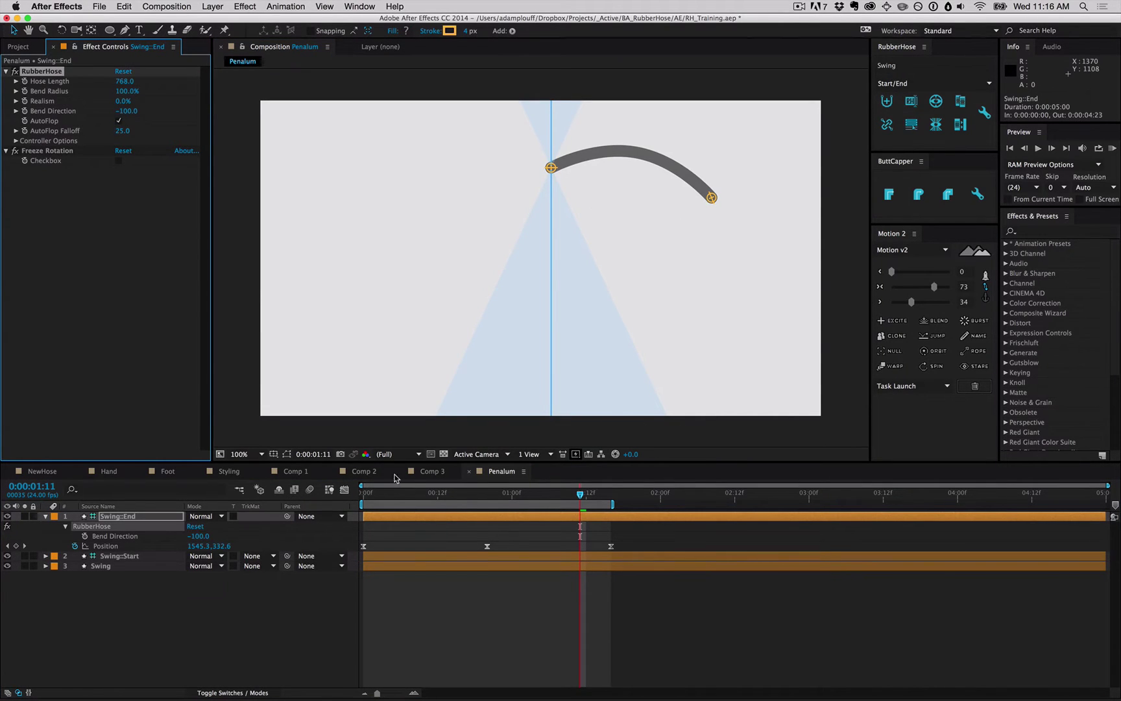
pyautogui.click(119, 121)
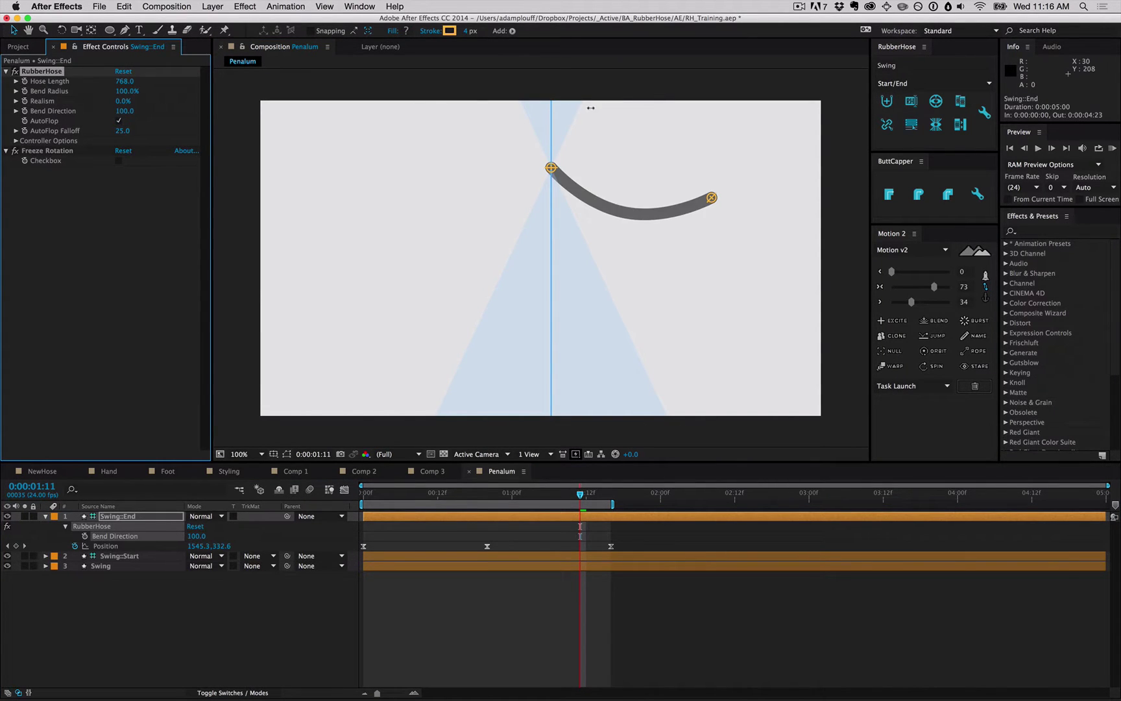
pyautogui.click(573, 507)
pyautogui.press('KP_0')
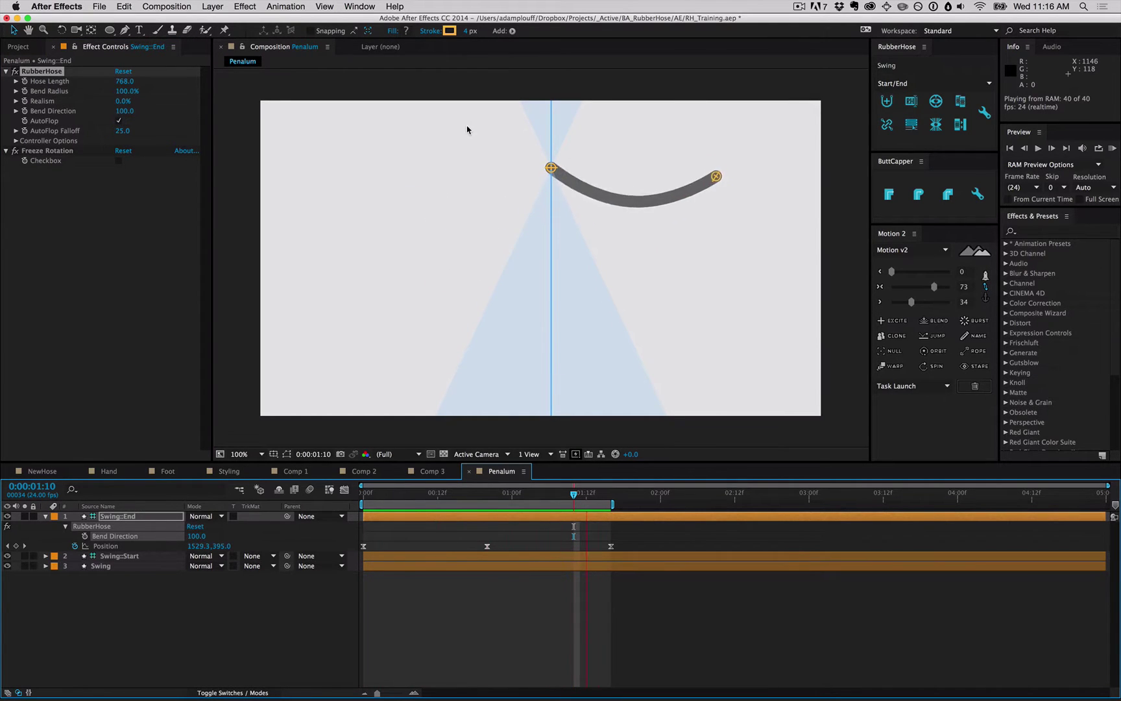
# Step: Set Swing::End's AutoFlop Falloff to about 53 and preview the smoother flop
pyautogui.moveTo(118, 133); pyautogui.dragTo(272, 128)
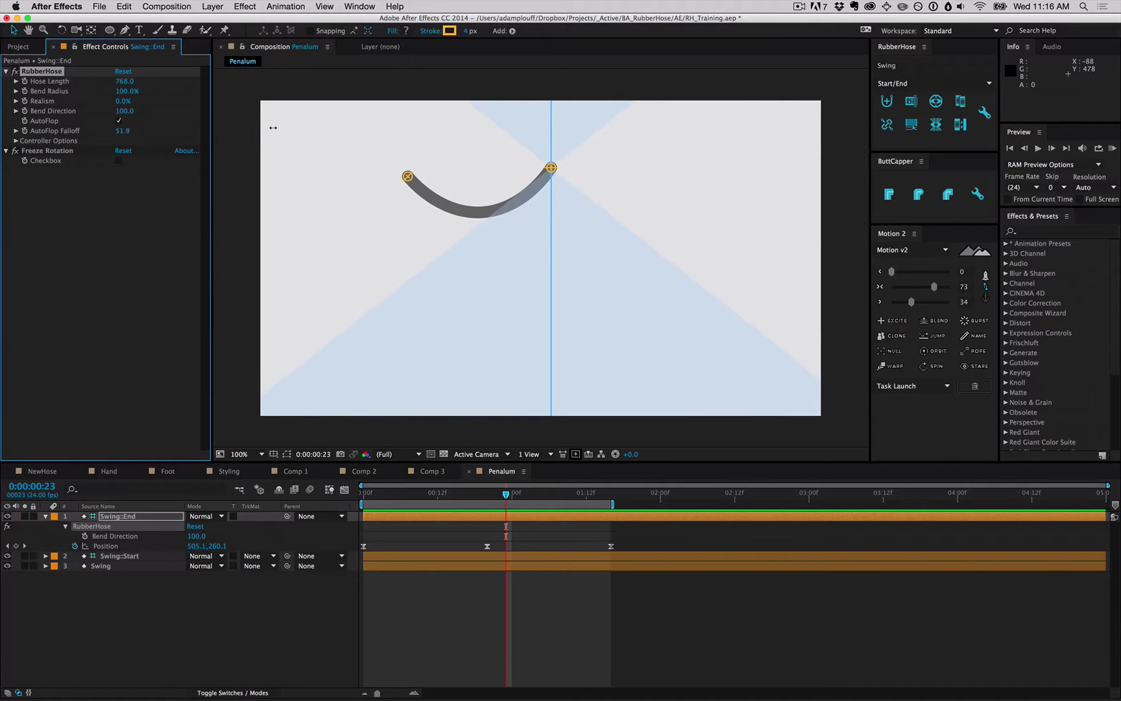
pyautogui.click(476, 597)
pyautogui.press('space')
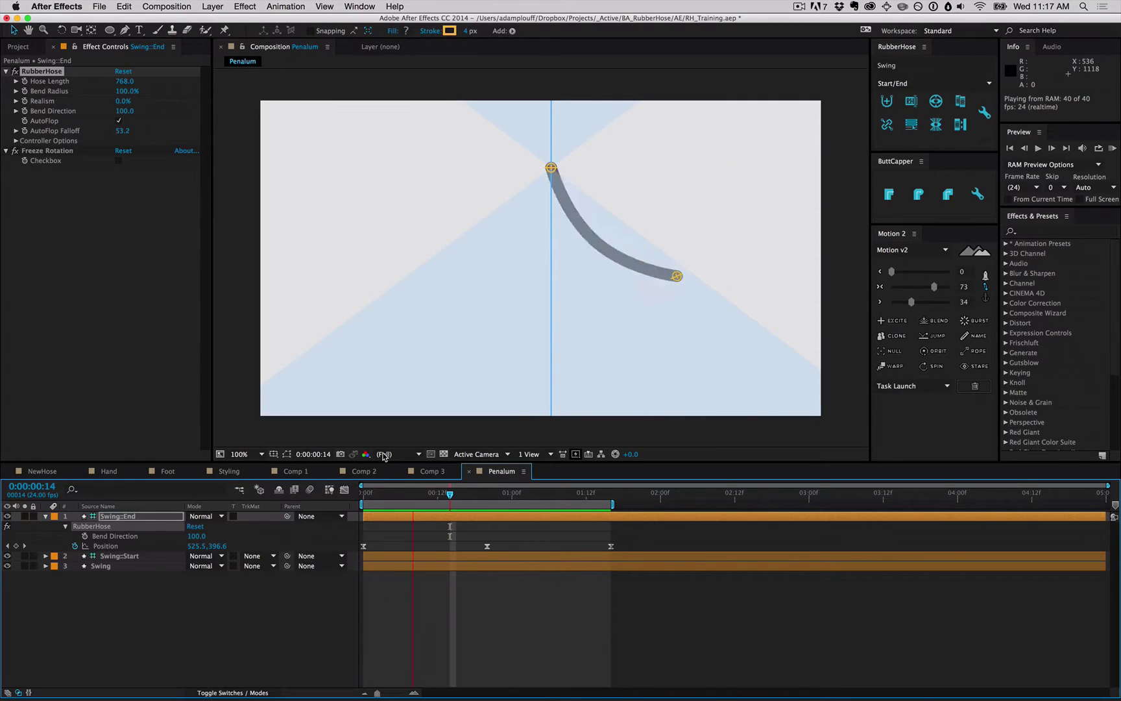
# Step: Rotate Swing::Start to -29° and hide the AutoFlop falloff guide, previewing the swing
pyautogui.click(151, 556)
pyautogui.press('r')
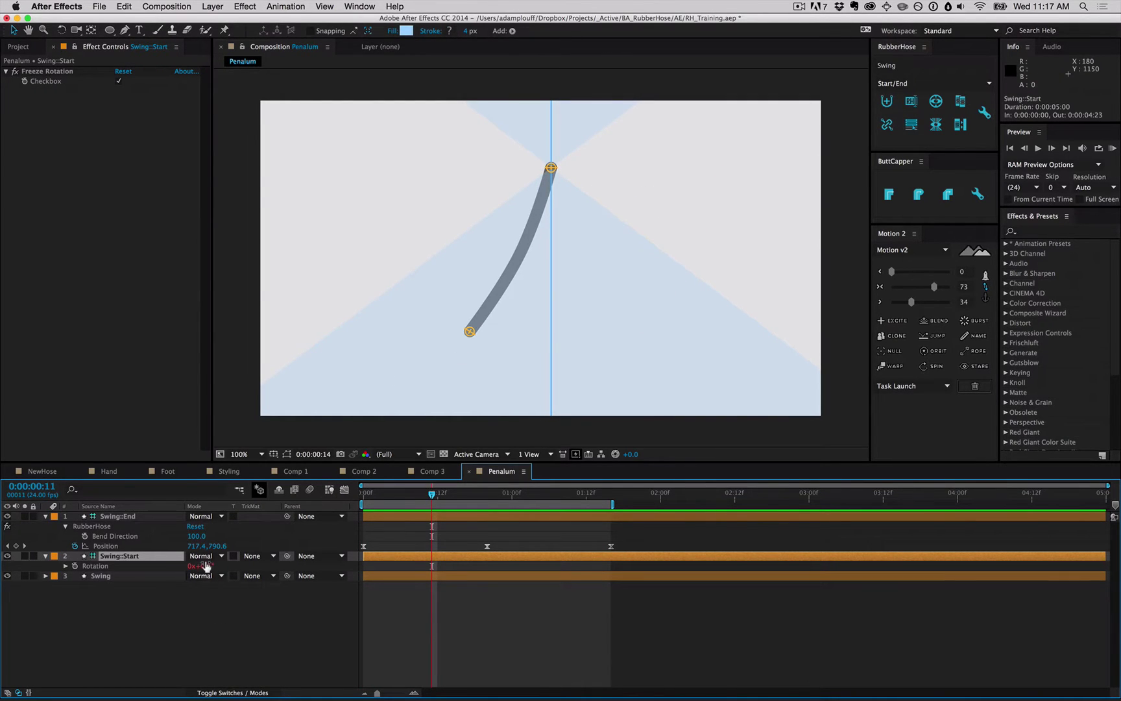
pyautogui.moveTo(206, 566); pyautogui.dragTo(186, 562)
pyautogui.press('KP_0')
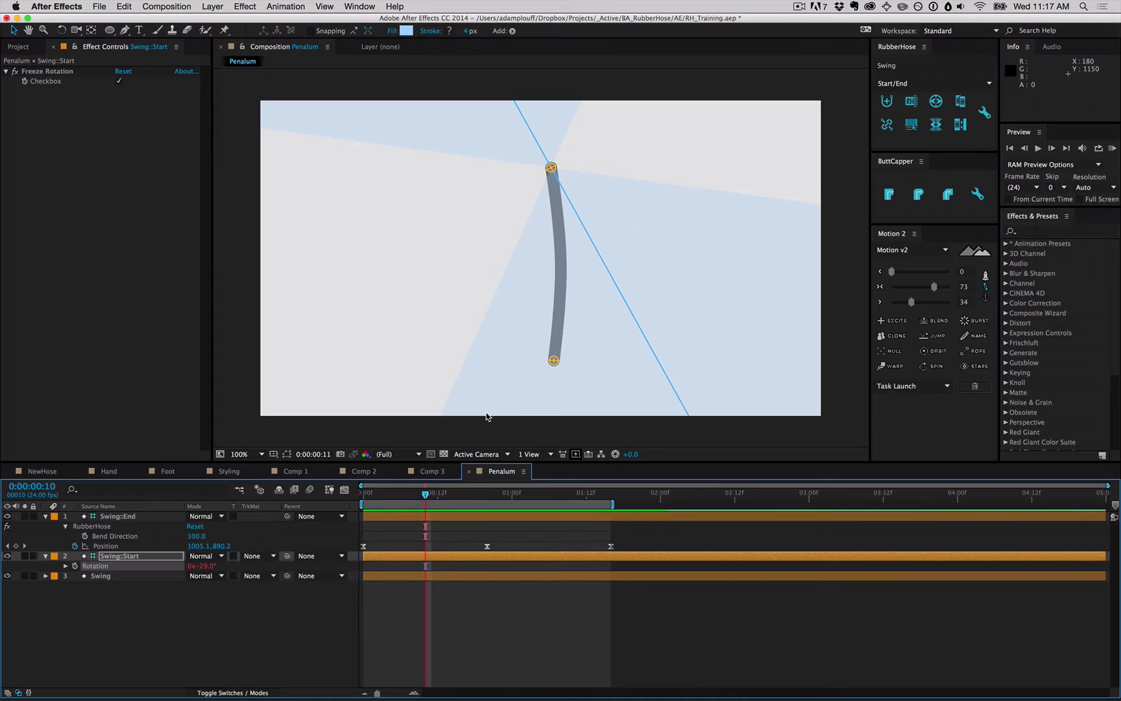
pyautogui.click(936, 124)
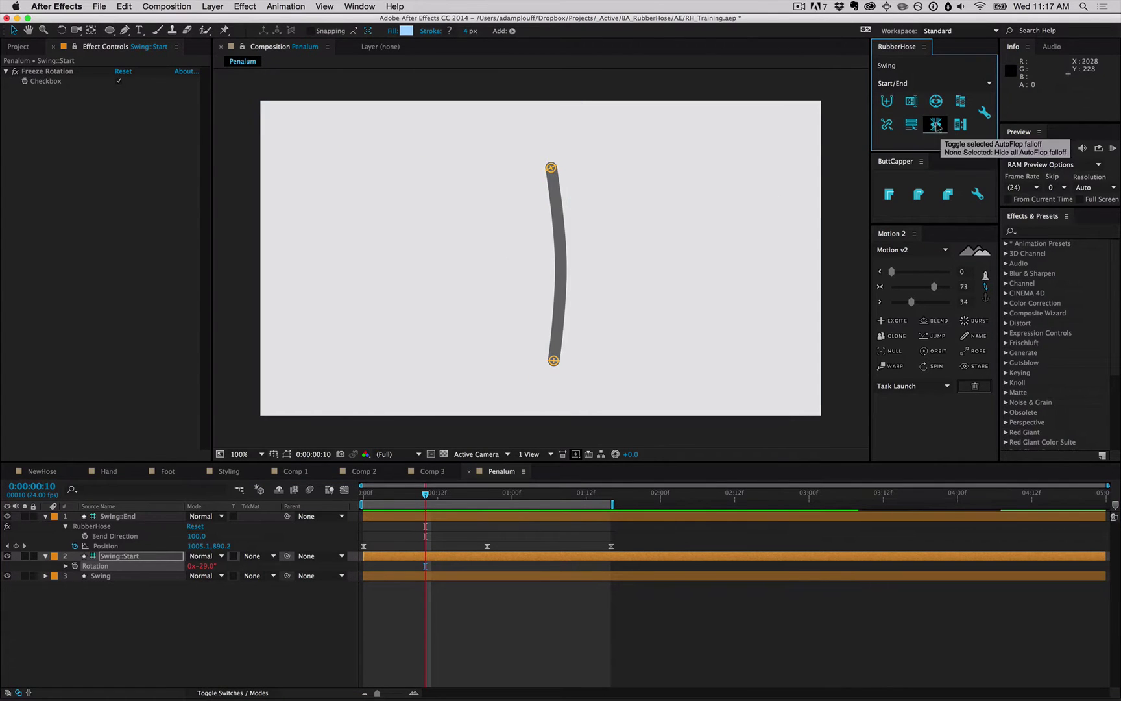
pyautogui.press('KP_0')
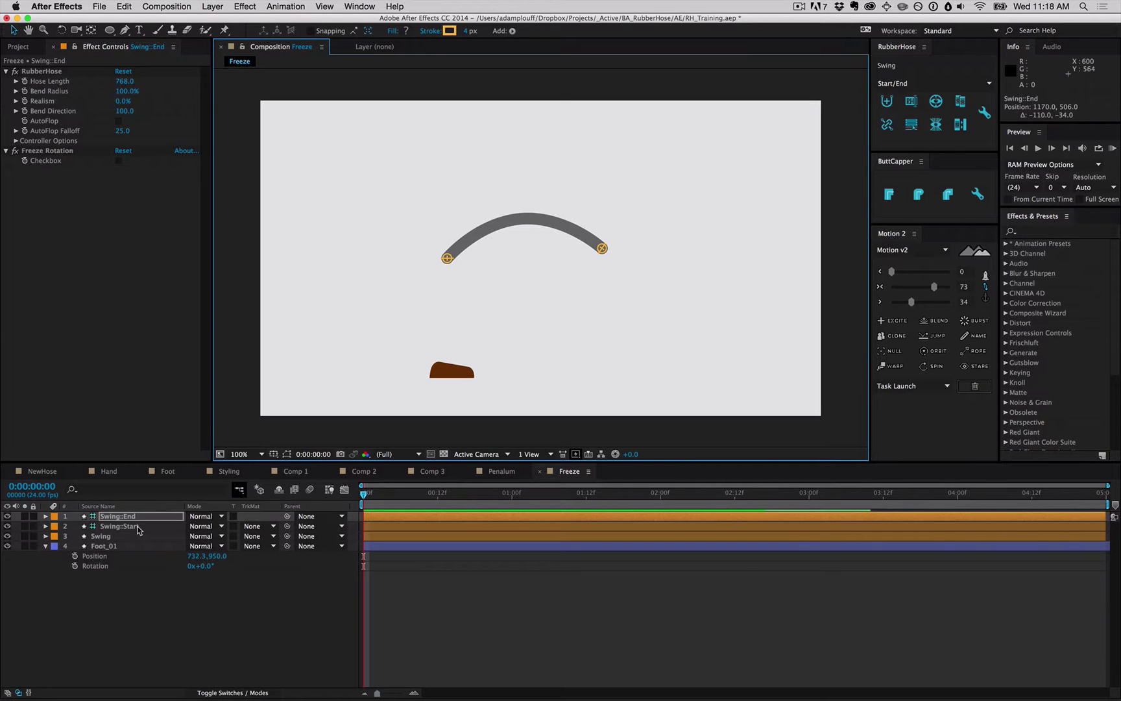
# Step: Try Swing::Start without Freeze Rotation while moving the end controller closer, and turn Freeze Rotation back on
pyautogui.click(135, 527)
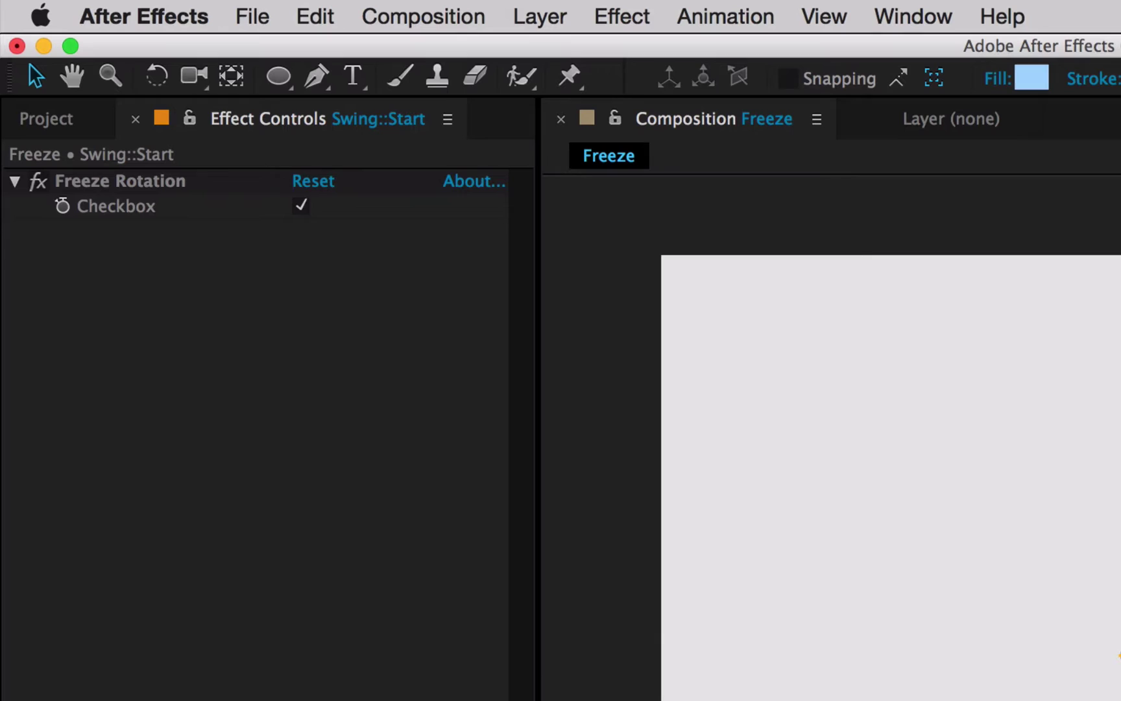
pyautogui.press('super+Up')
pyautogui.press('super+Down')
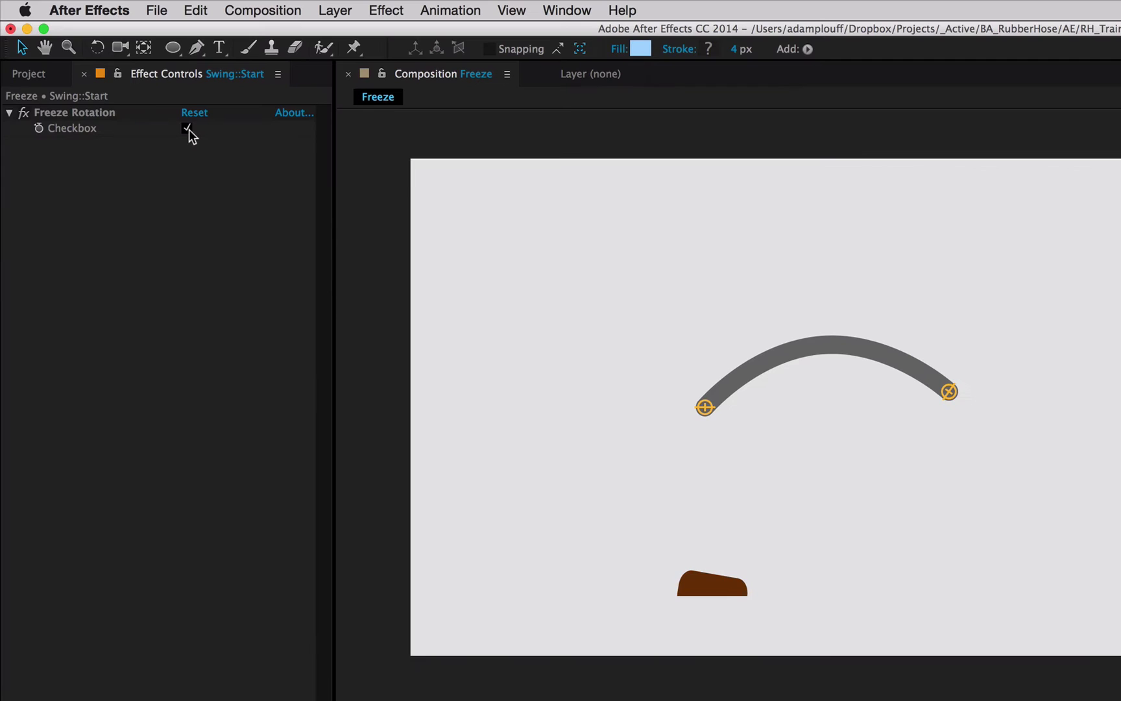
pyautogui.click(301, 205)
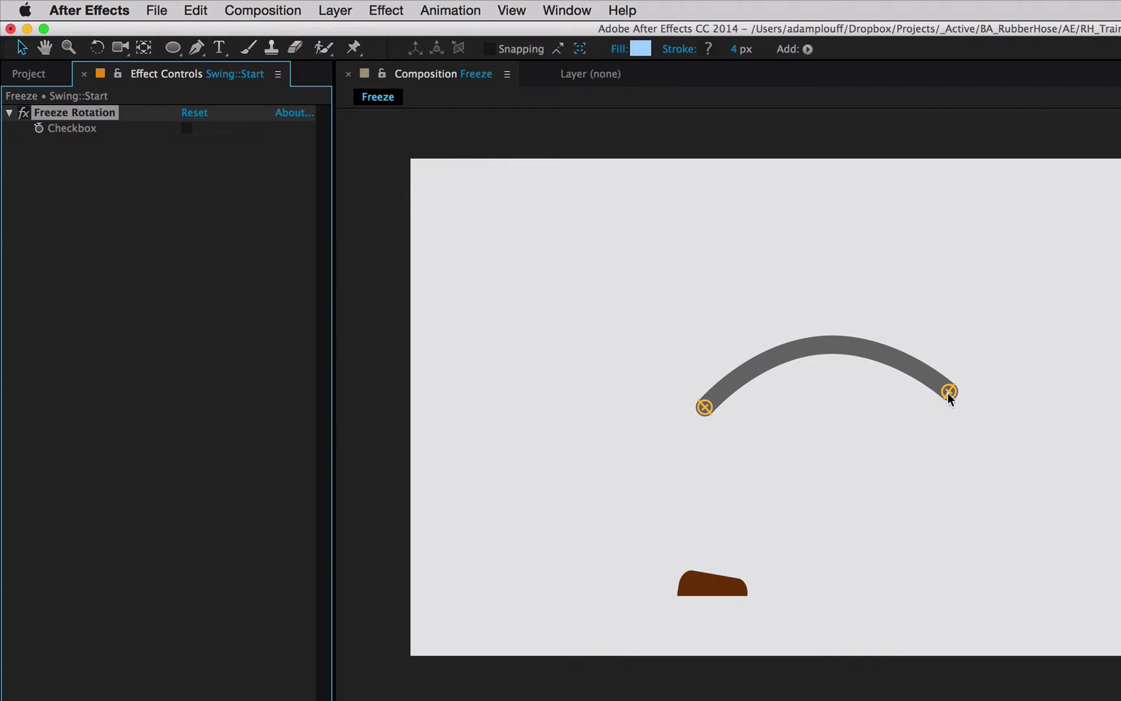
pyautogui.moveTo(949, 397); pyautogui.dragTo(834, 365)
pyautogui.click(133, 527)
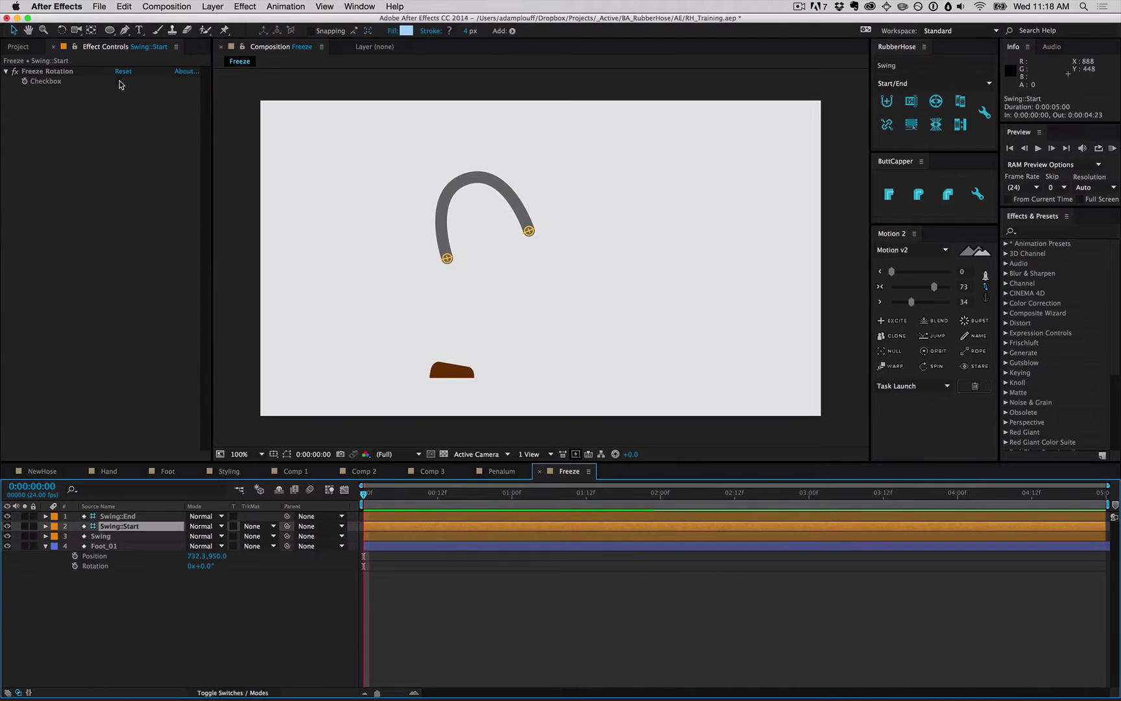
pyautogui.click(118, 82)
# Step: Move the hose's end controller onto the foot and its start controller above it to 598, 98, straightening the leg
pyautogui.click(127, 518)
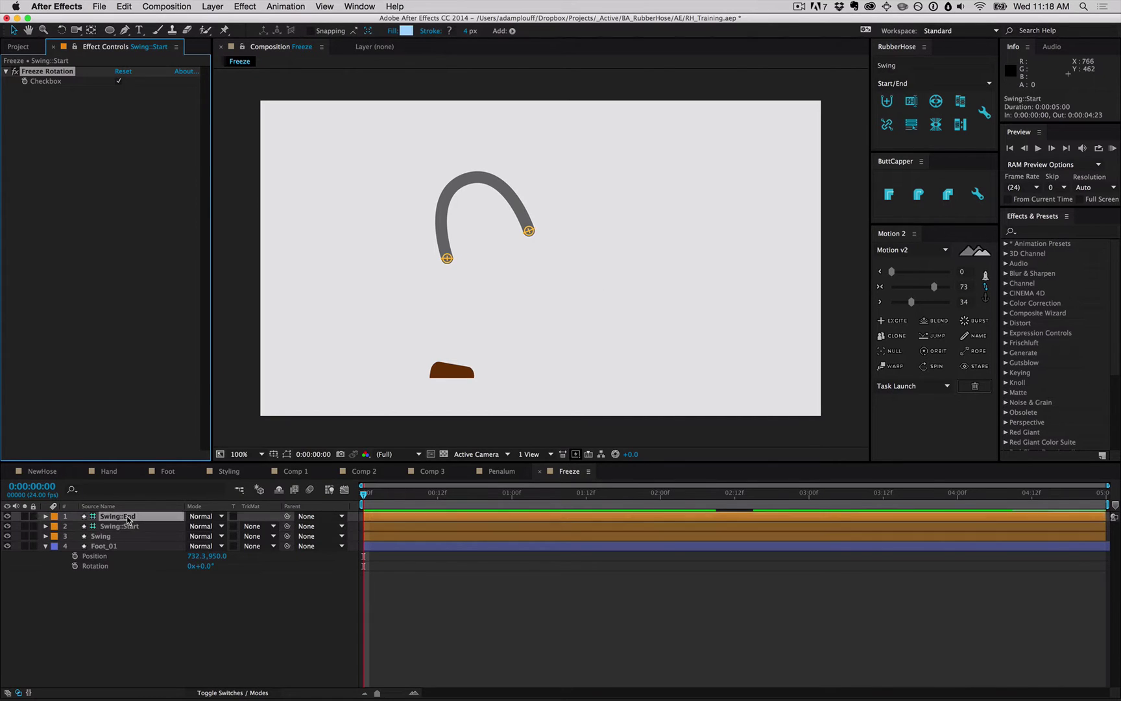
pyautogui.moveTo(437, 184); pyautogui.dragTo(438, 162)
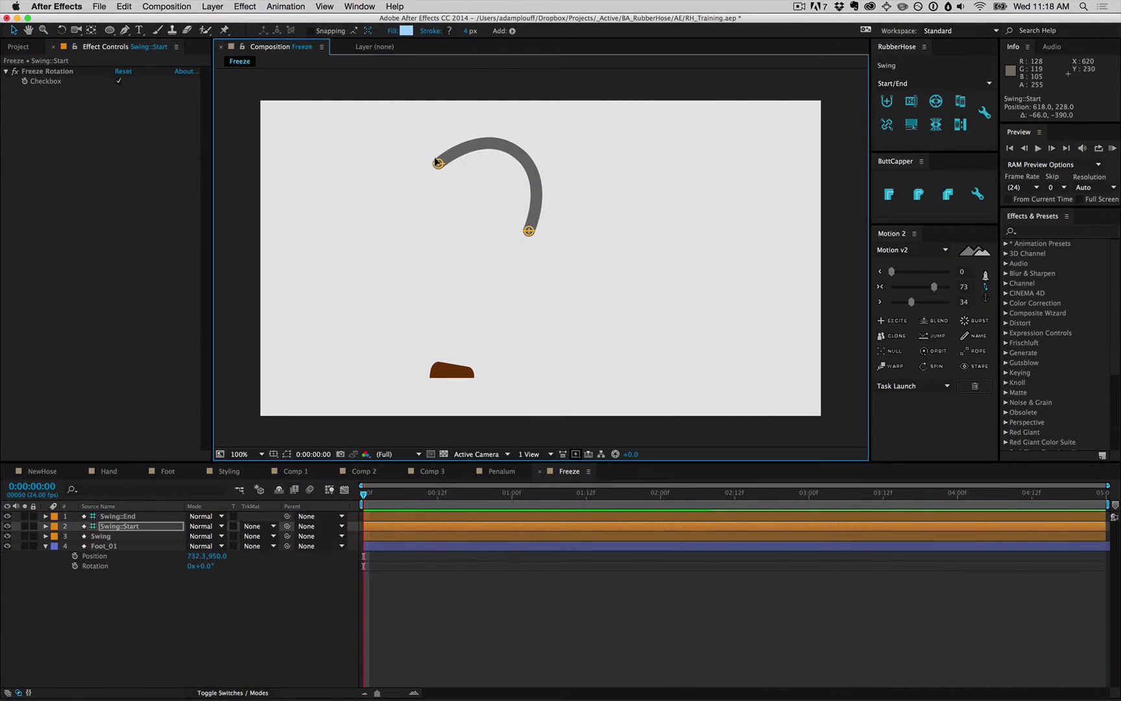
pyautogui.moveTo(530, 232); pyautogui.dragTo(440, 370)
pyautogui.moveTo(440, 162); pyautogui.dragTo(436, 128)
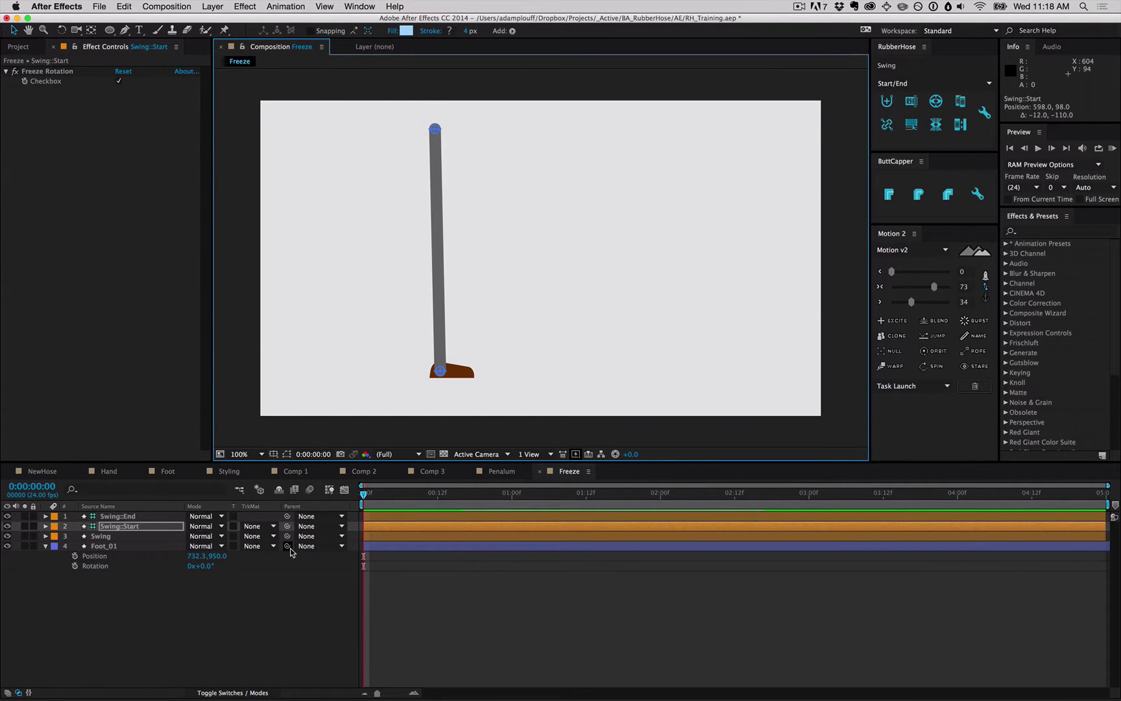
# Step: Parent Foot_01 to Swing::End and test it by moving the end controller out and back beneath the start controller
pyautogui.moveTo(288, 547); pyautogui.dragTo(153, 519)
pyautogui.moveTo(440, 370); pyautogui.dragTo(684, 160)
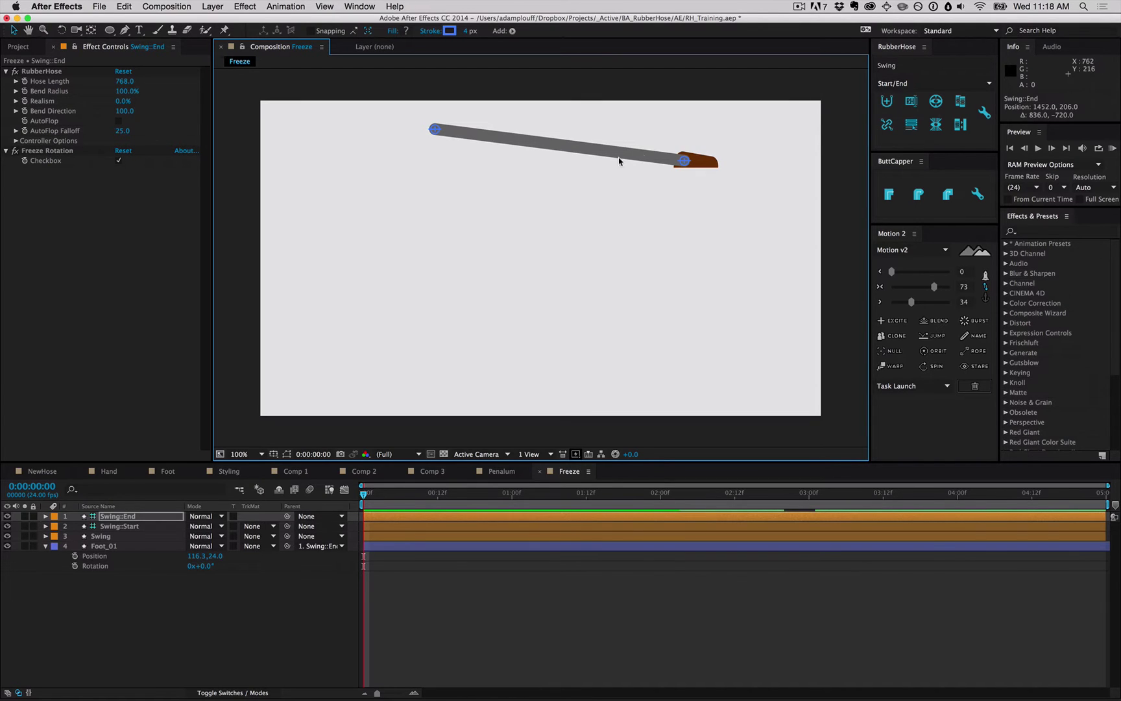
pyautogui.moveTo(684, 160); pyautogui.dragTo(463, 257)
# Step: Turn off Freeze Rotation on Swing::End, reveal its rotation and try to change the value
pyautogui.click(118, 155)
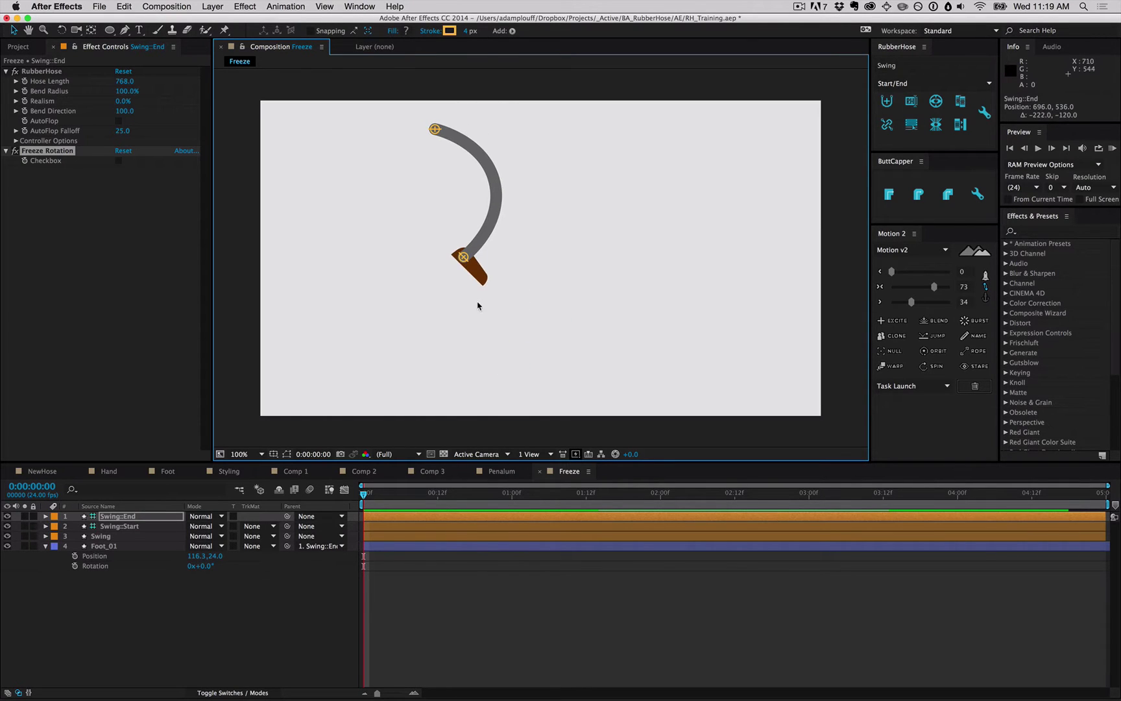
pyautogui.press('r')
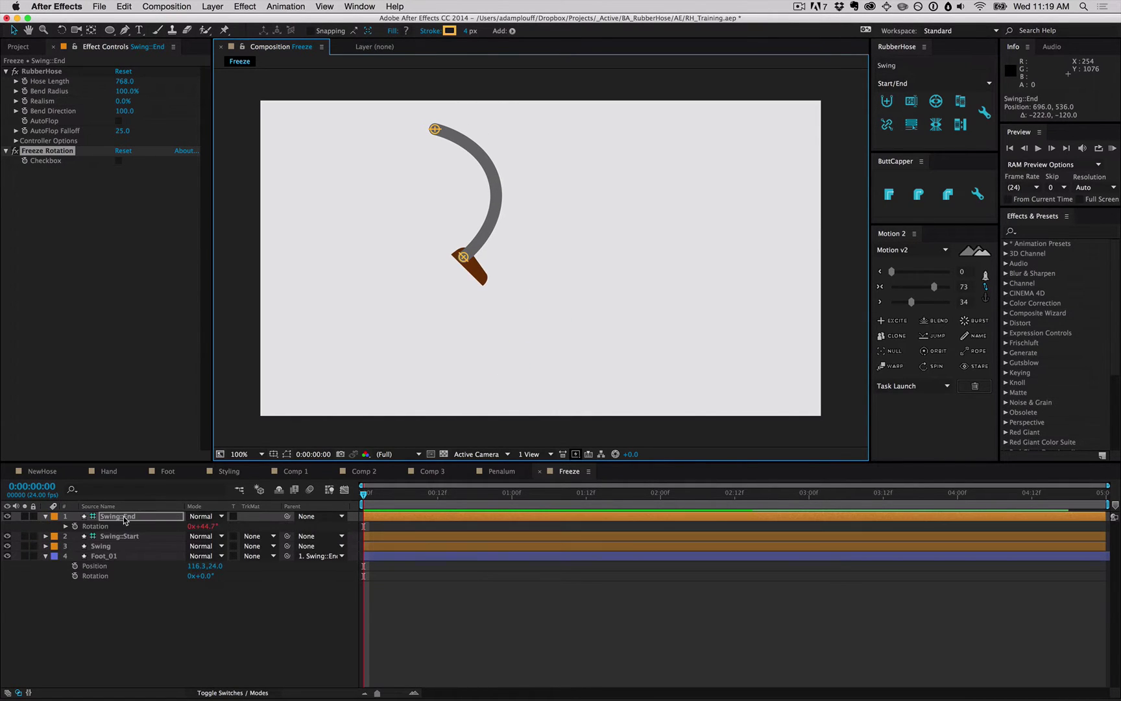
pyautogui.click(124, 517)
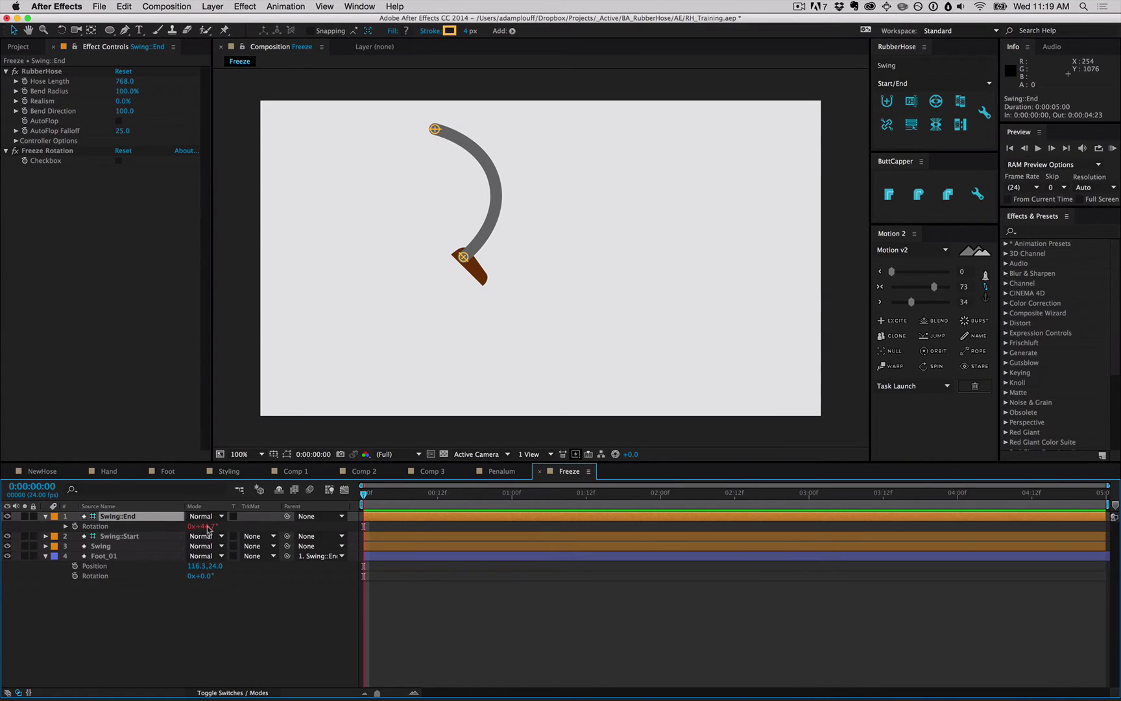
pyautogui.moveTo(203, 526); pyautogui.dragTo(169, 529)
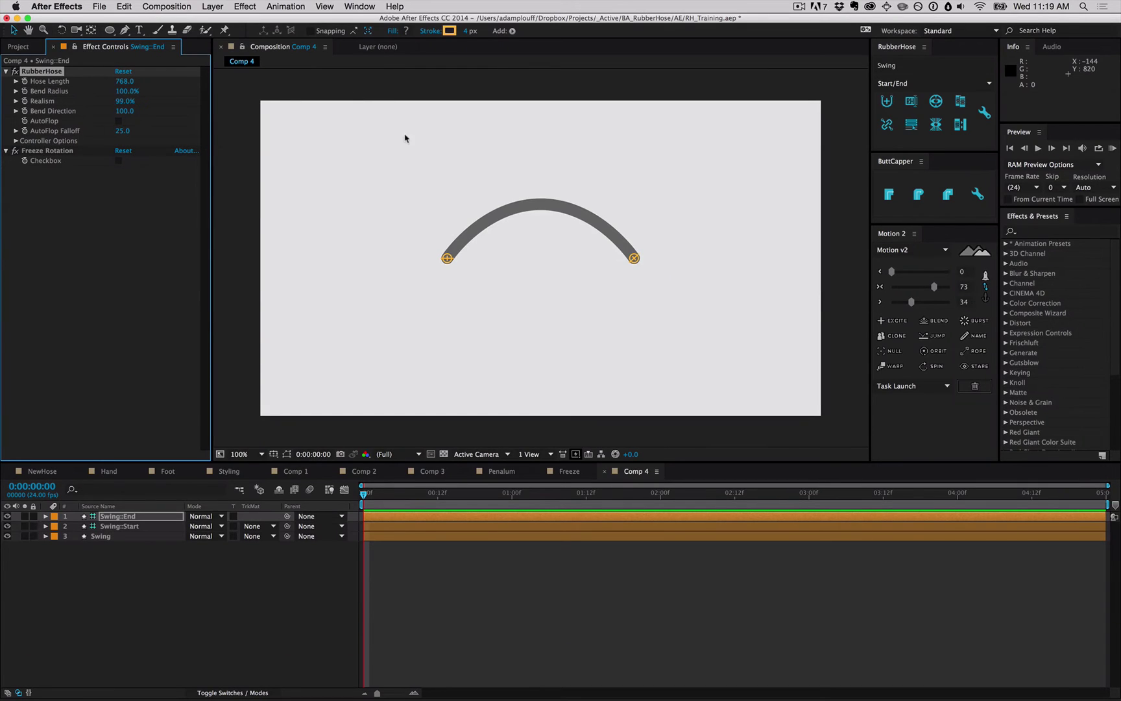
# Step: Reveal the Stroke 1 settings of the BaseHose group inside the Swing layer's contents
pyautogui.moveTo(635, 259)
pyautogui.mouseDown()
pyautogui.moveTo(696, 257)
pyautogui.moveTo(634, 258)
pyautogui.mouseUp()
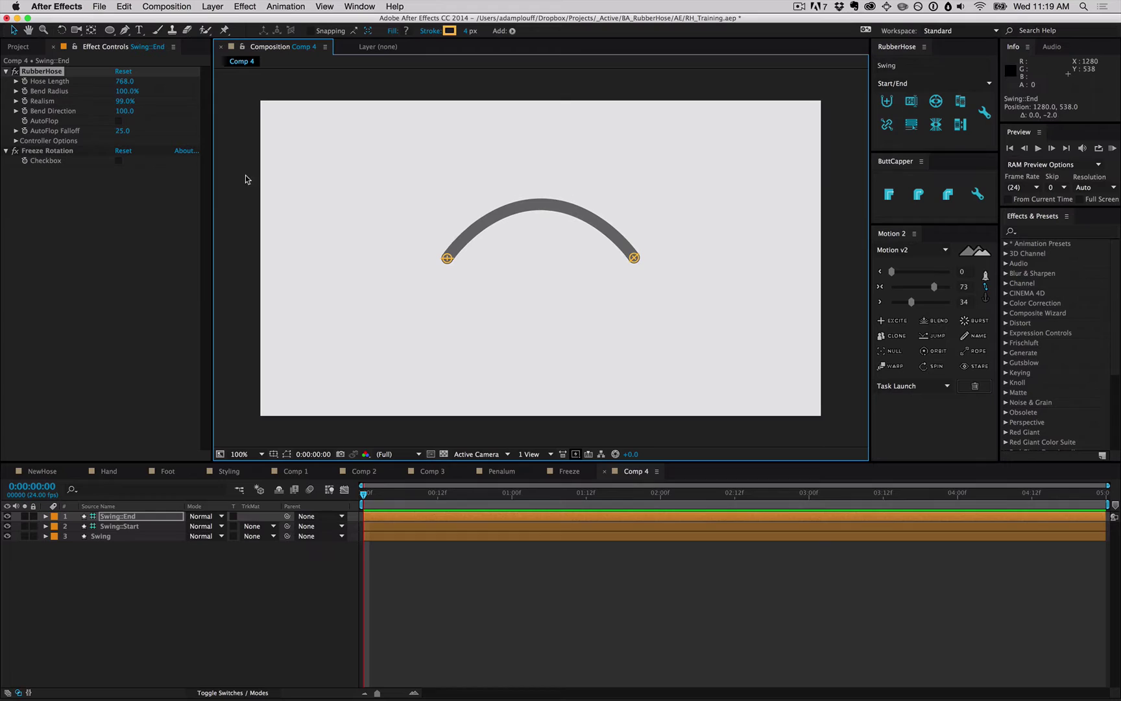
pyautogui.click(117, 550)
pyautogui.click(105, 529)
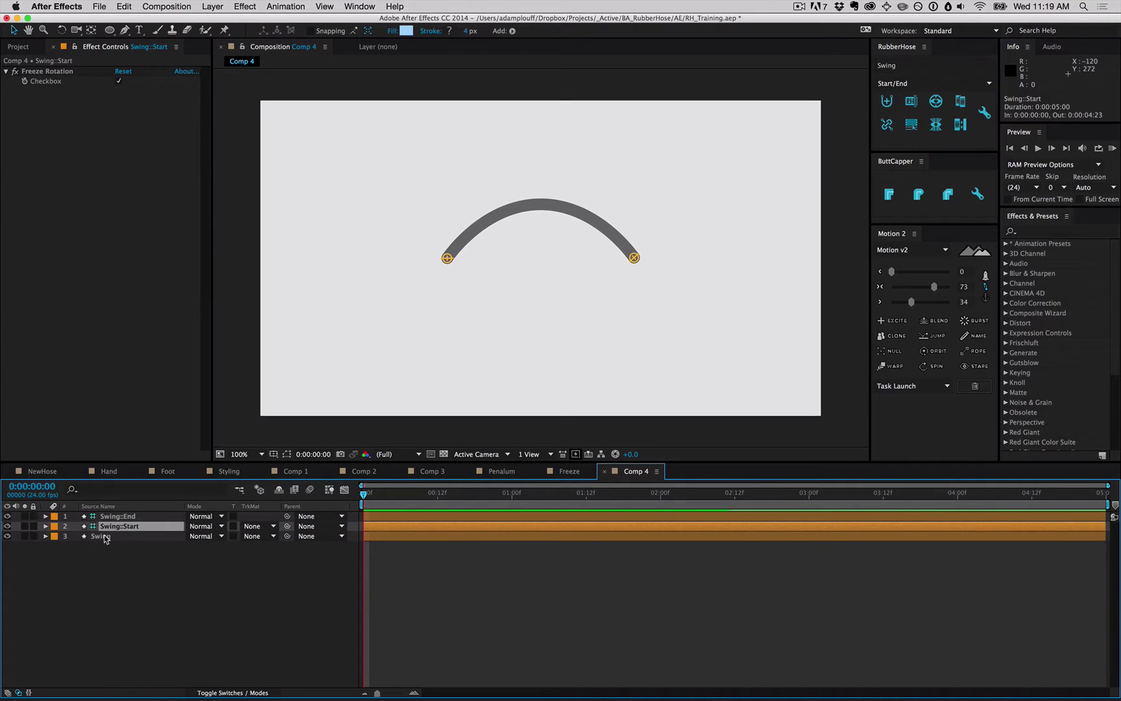
pyautogui.click(104, 536)
pyautogui.click(56, 548)
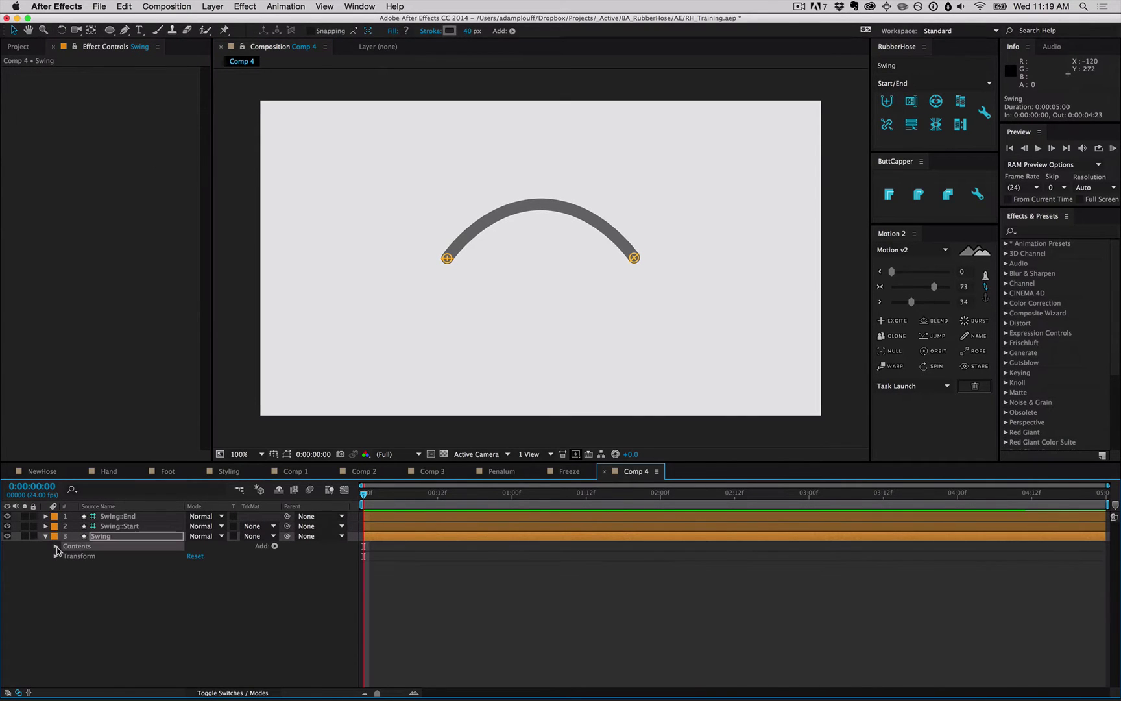
pyautogui.click(56, 546)
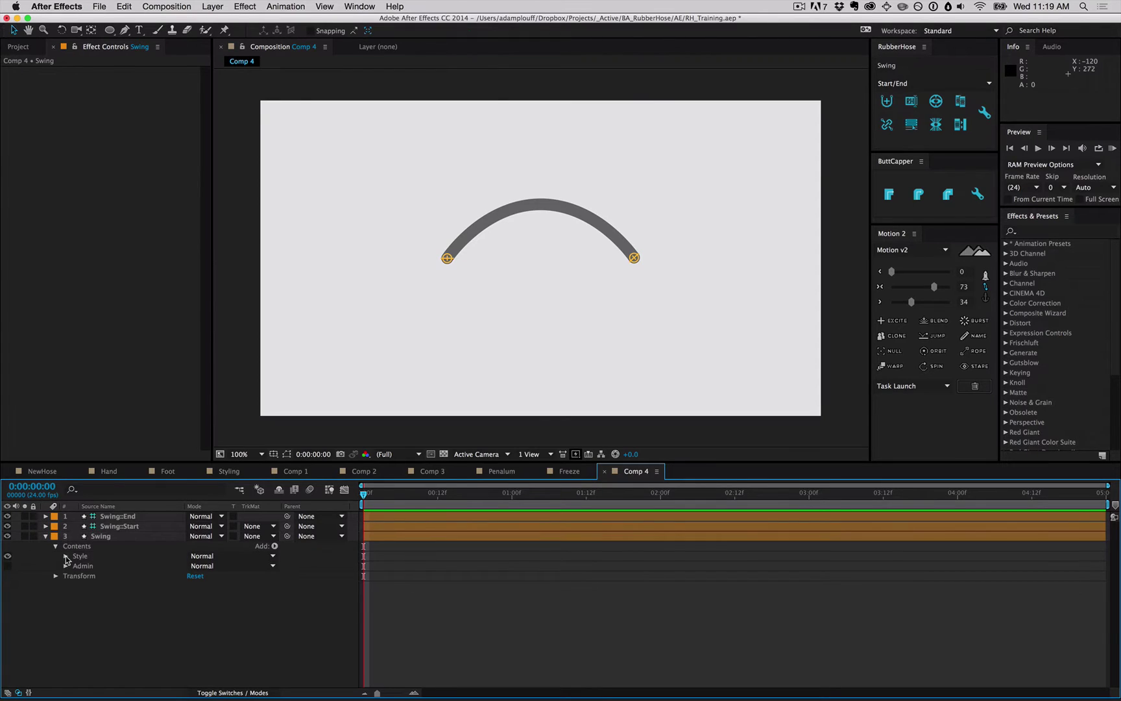
pyautogui.click(66, 556)
pyautogui.click(76, 566)
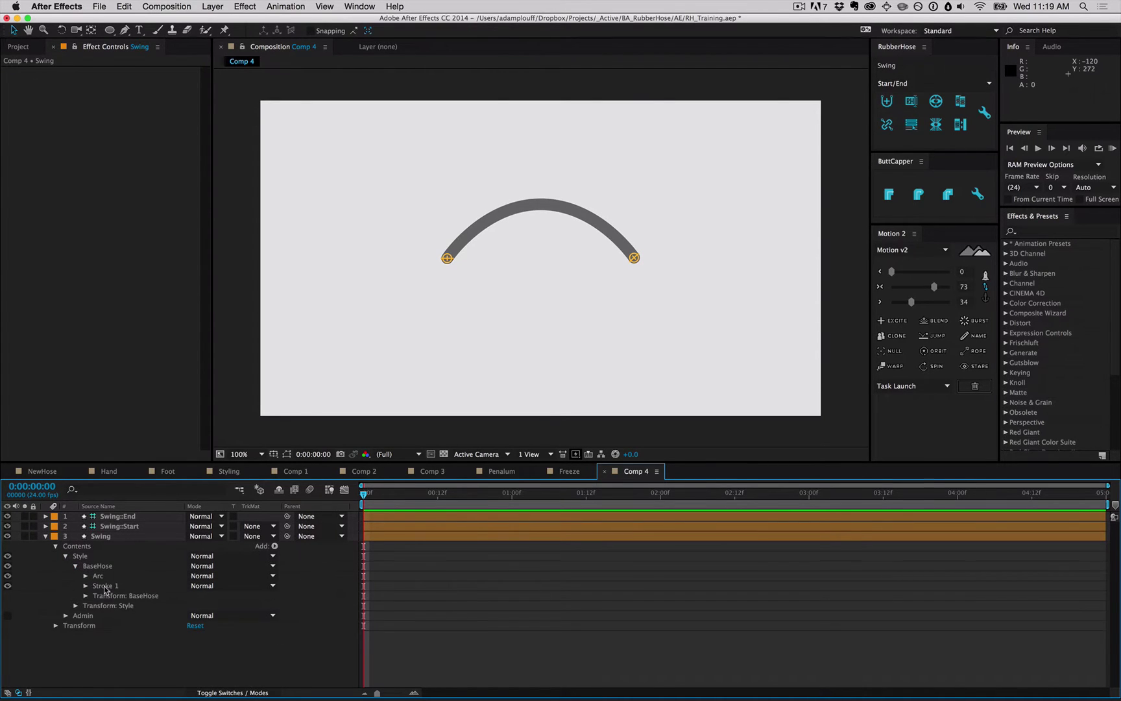
pyautogui.click(86, 586)
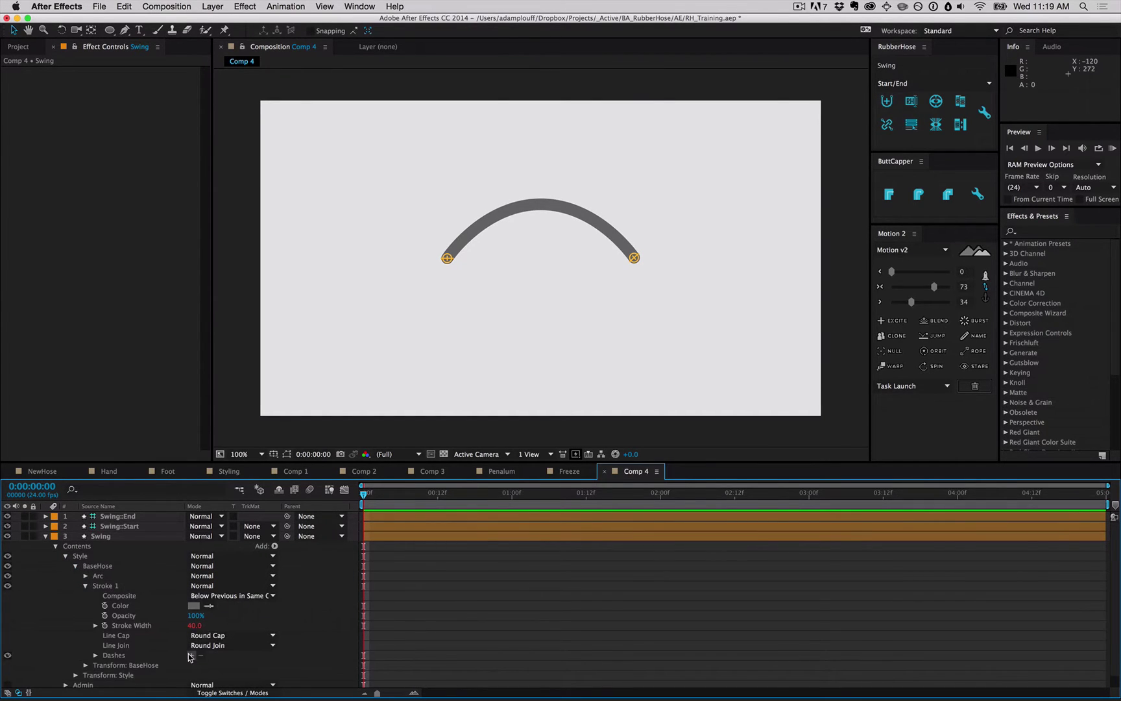
# Step: Add dashes to the Swing hose's Stroke 1 and switch its ends to butt caps
pyautogui.click(193, 655)
pyautogui.click(105, 587)
pyautogui.click(889, 195)
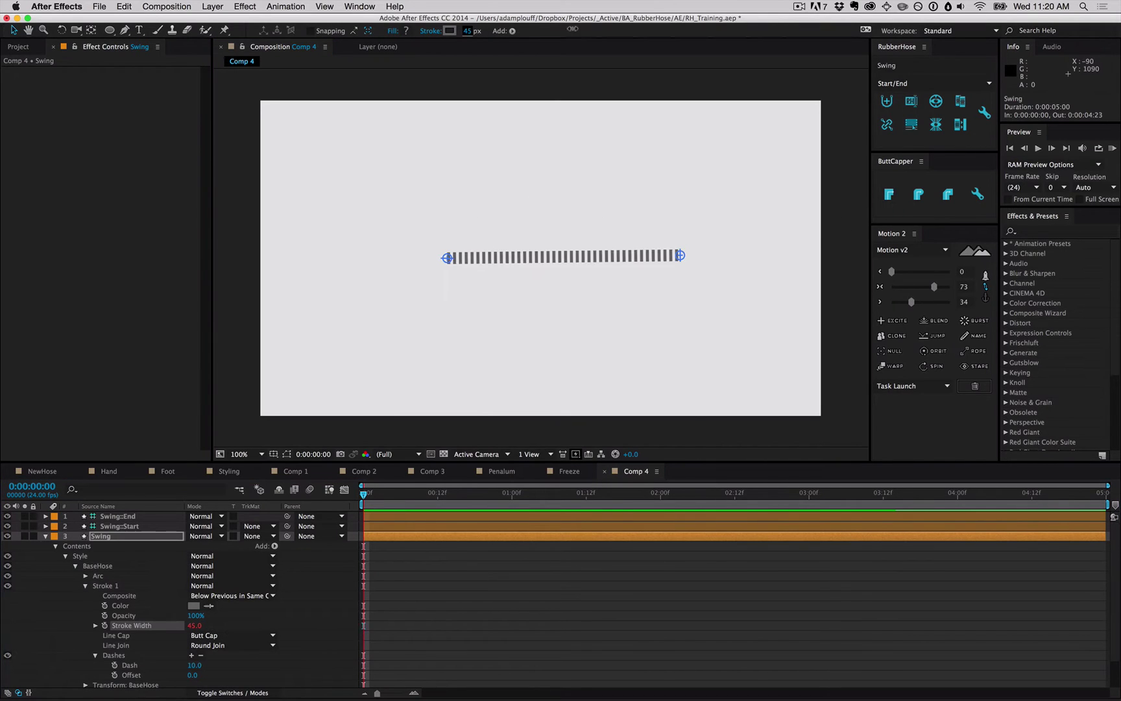
# Step: Widen the Swing hose's stroke to 429 px and give its dashes a gap of 40
pyautogui.moveTo(469, 30); pyautogui.dragTo(693, 28)
pyautogui.click(191, 655)
pyautogui.moveTo(195, 676); pyautogui.dragTo(218, 676)
# Step: Move the Swing::End controller closer to the start, at 1250, 540, and vary the hose's Realism to see the stripes fan out
pyautogui.moveTo(680, 255); pyautogui.dragTo(643, 260)
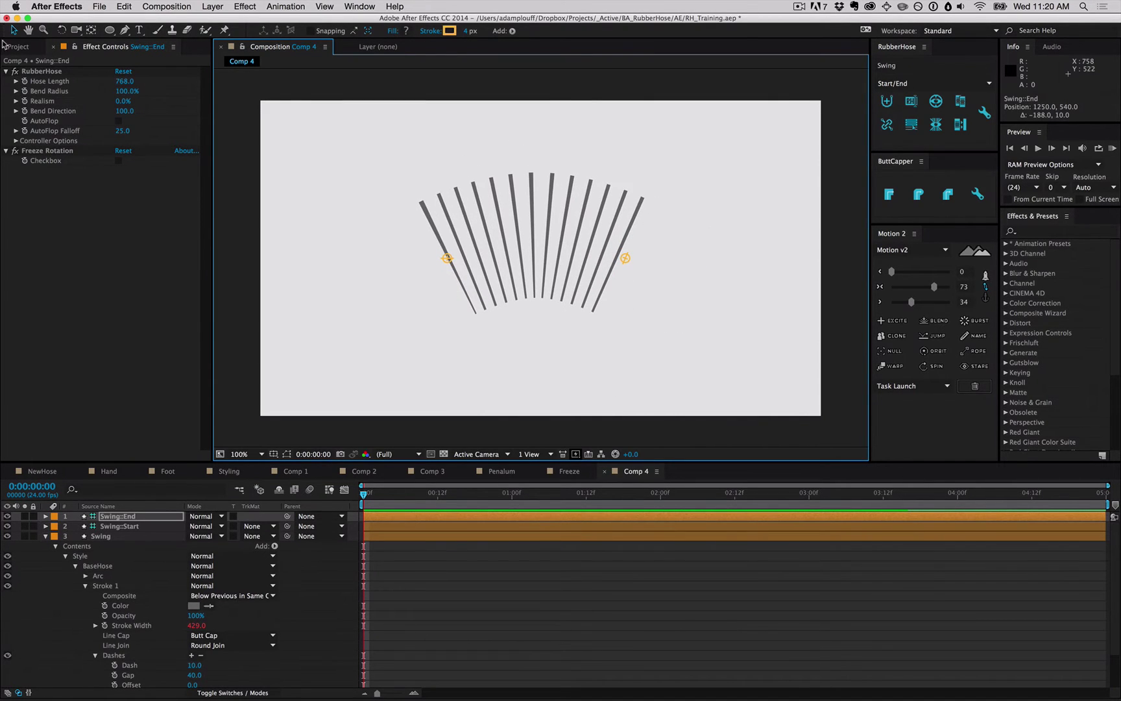
pyautogui.moveTo(122, 101); pyautogui.dragTo(398, 90)
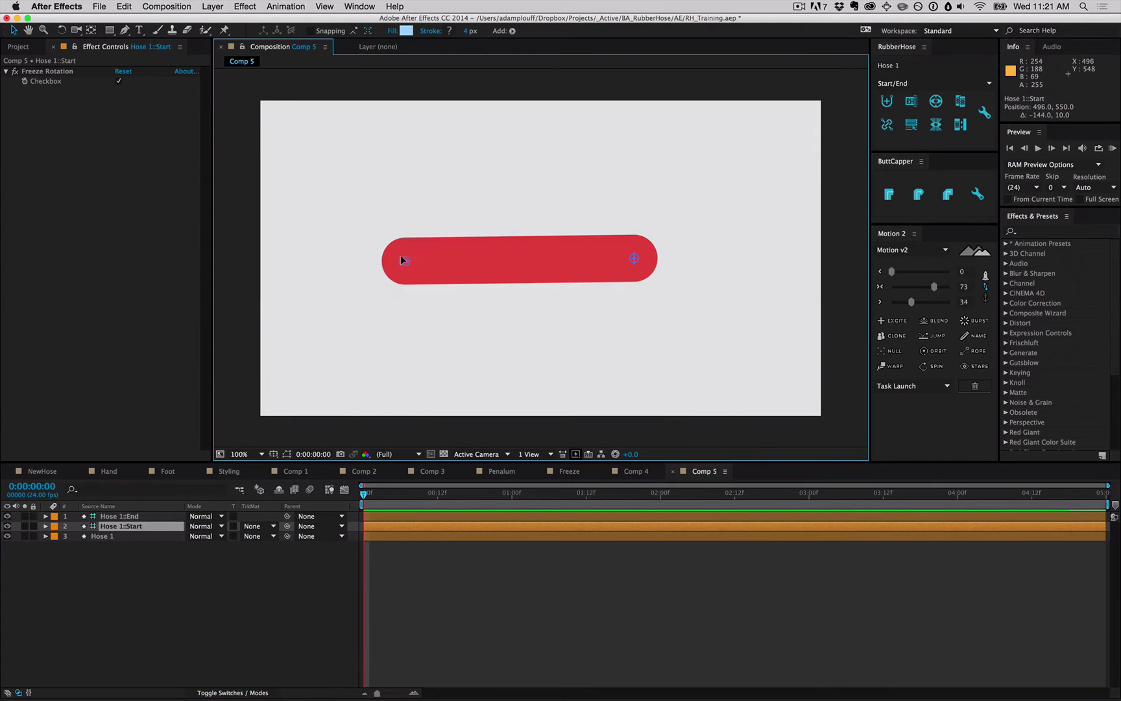
# Step: Draw a rectangle without a stroke overlapping the start of the red hose and fill it with light orange FFBA86
pyautogui.click(167, 557)
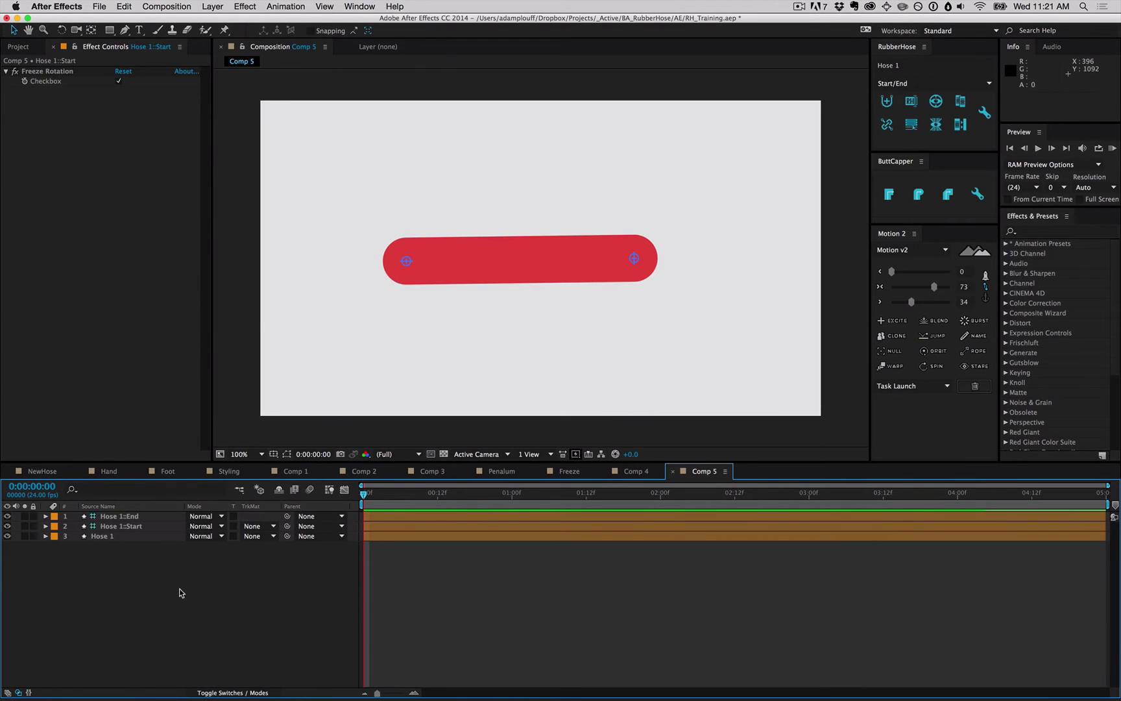
pyautogui.click(111, 538)
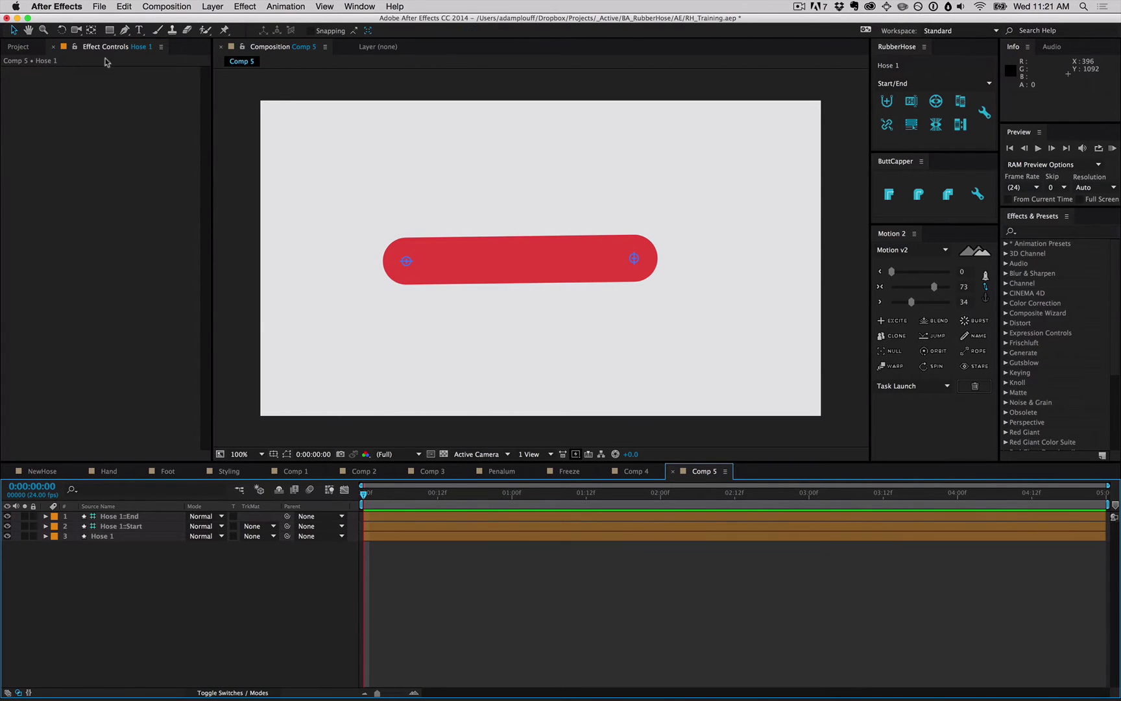
pyautogui.click(111, 31)
pyautogui.moveTo(338, 211)
pyautogui.mouseDown()
pyautogui.moveTo(502, 250)
pyautogui.moveTo(489, 255)
pyautogui.mouseUp()
pyautogui.keyDown('alt'); pyautogui.click(351, 31); pyautogui.keyUp('alt')
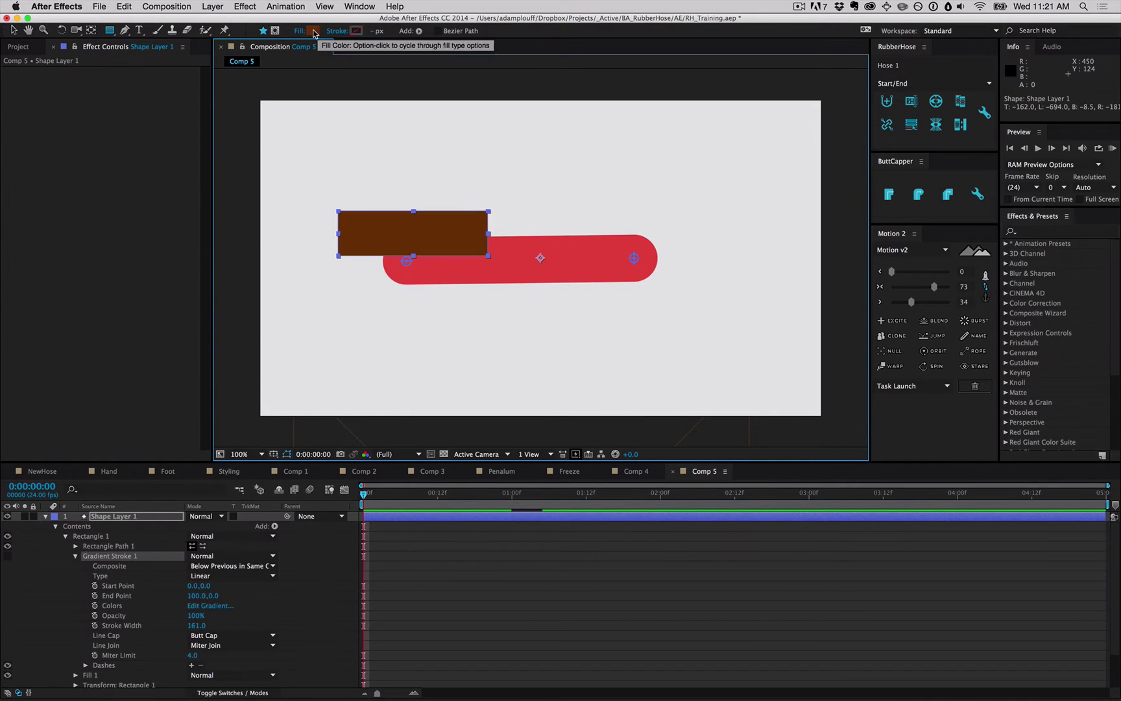
pyautogui.click(313, 33)
pyautogui.moveTo(717, 328); pyautogui.dragTo(714, 235)
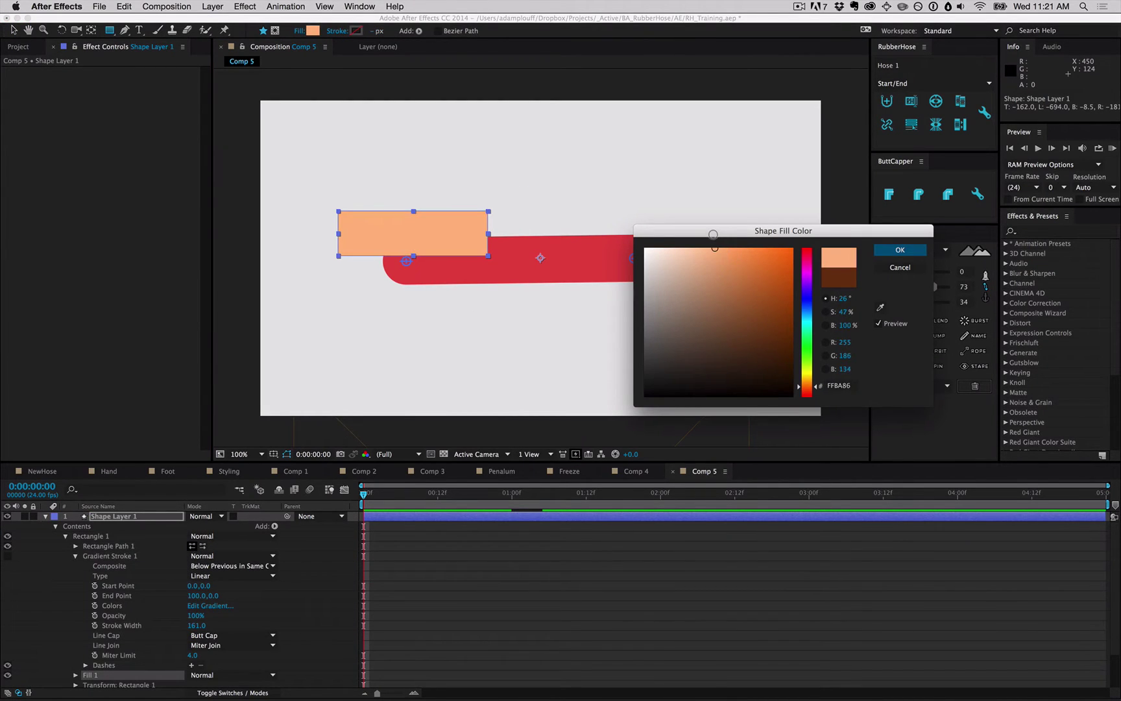
pyautogui.click(900, 250)
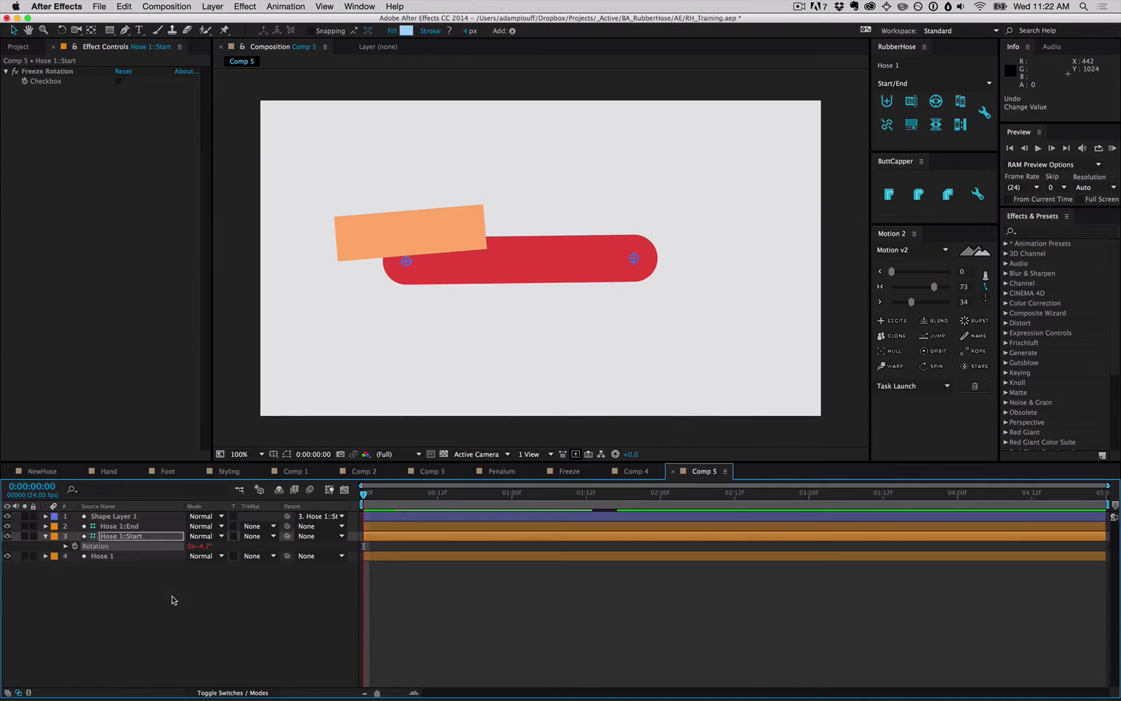
# Step: Bend the red hose by moving Hose 1::Start toward the end controller, and move Shape Layer 1 to 374, 0.6
pyautogui.click(120, 536)
pyautogui.moveTo(410, 261); pyautogui.dragTo(435, 260)
pyautogui.click(143, 516)
pyautogui.moveTo(467, 213); pyautogui.dragTo(432, 220)
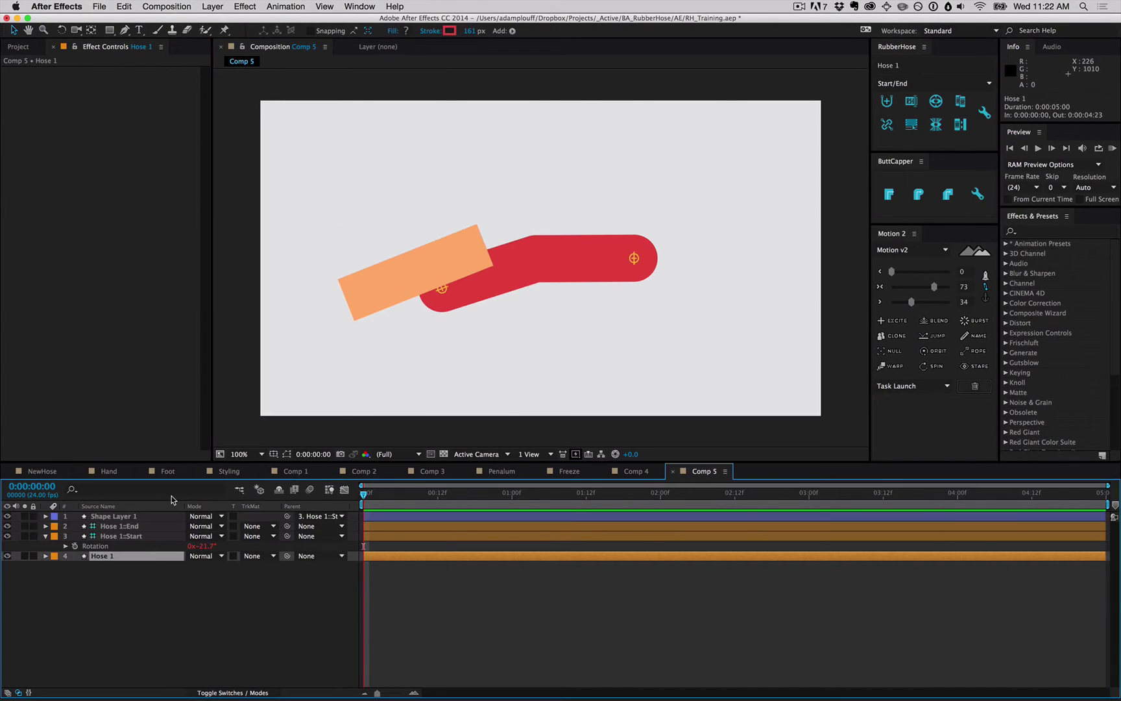
# Step: Try duplicating the Hose 1 layer directly, and undo the duplication
pyautogui.hotkey('ctrl', 'd')
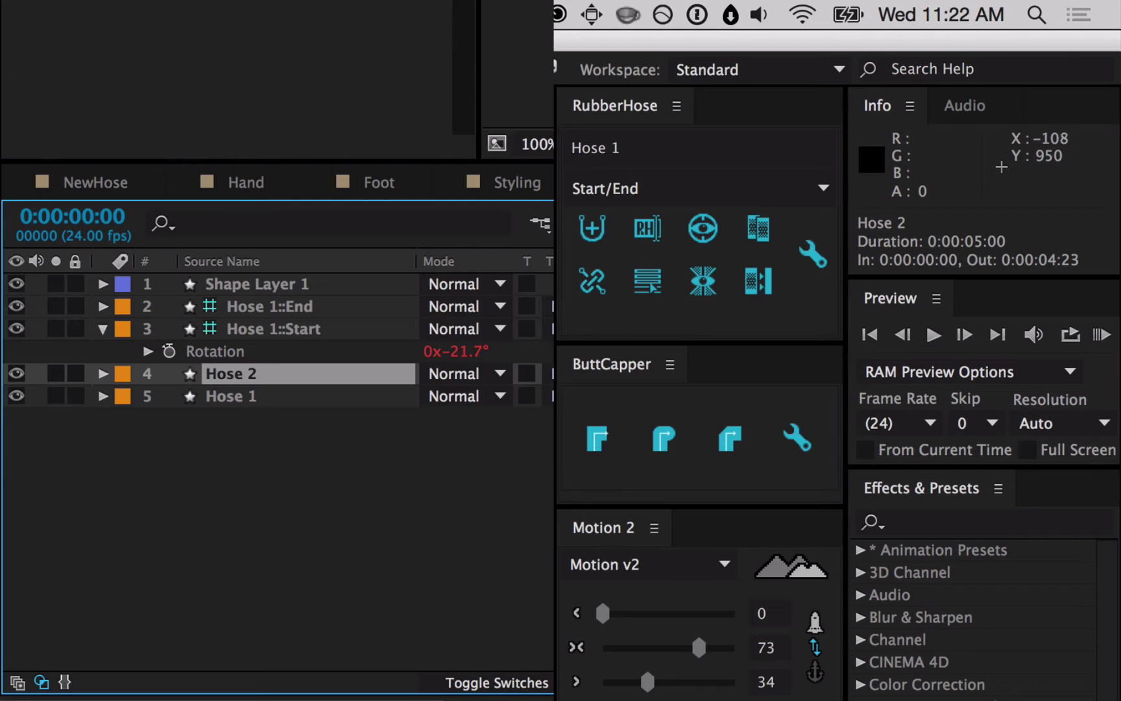
pyautogui.press('super+z')
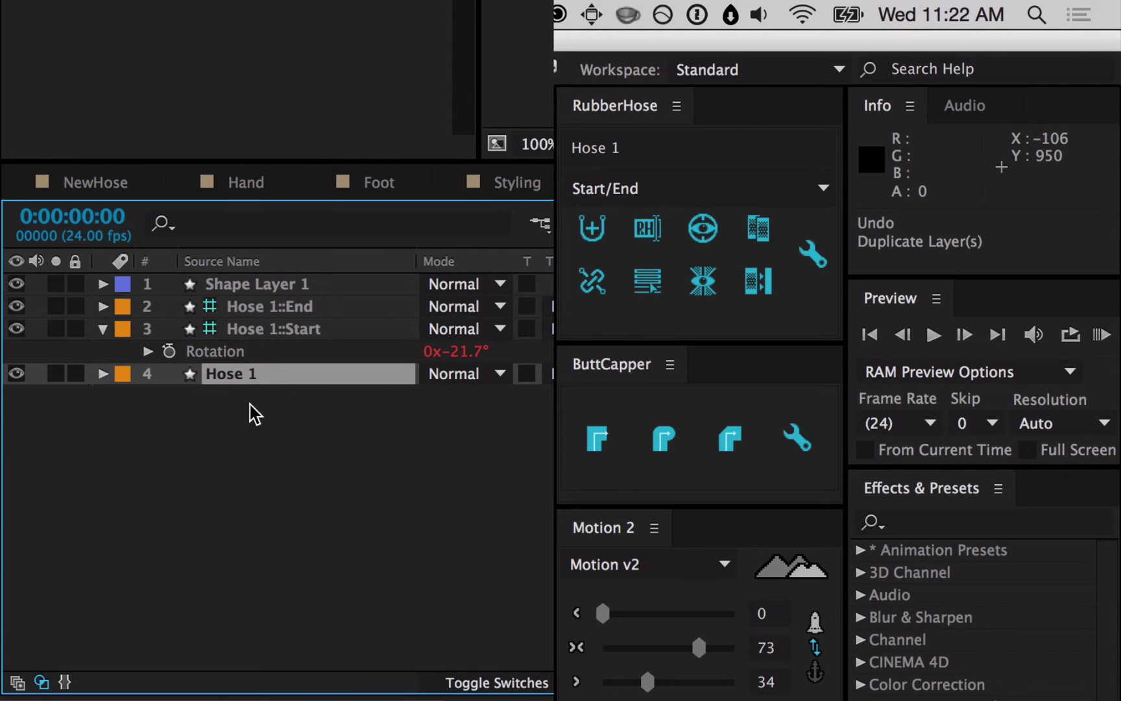
# Step: Create a new hose linked to Hose 1 and place the linked layer above Shape Layer 1
pyautogui.click(591, 281)
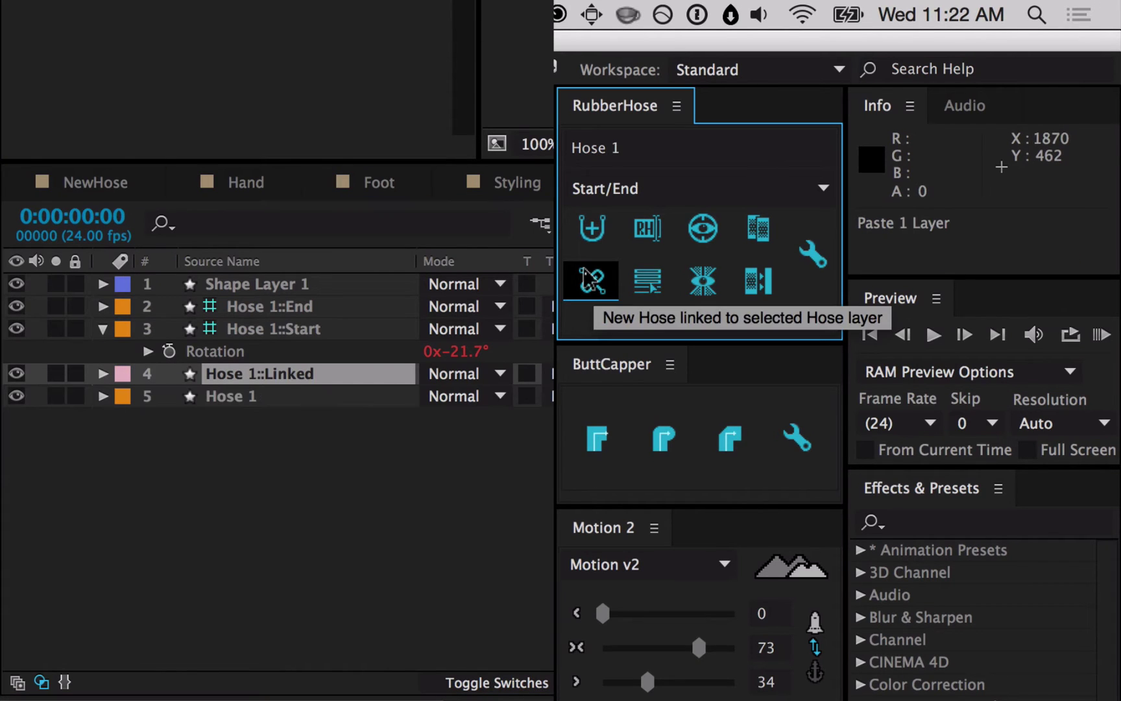
pyautogui.click(305, 374)
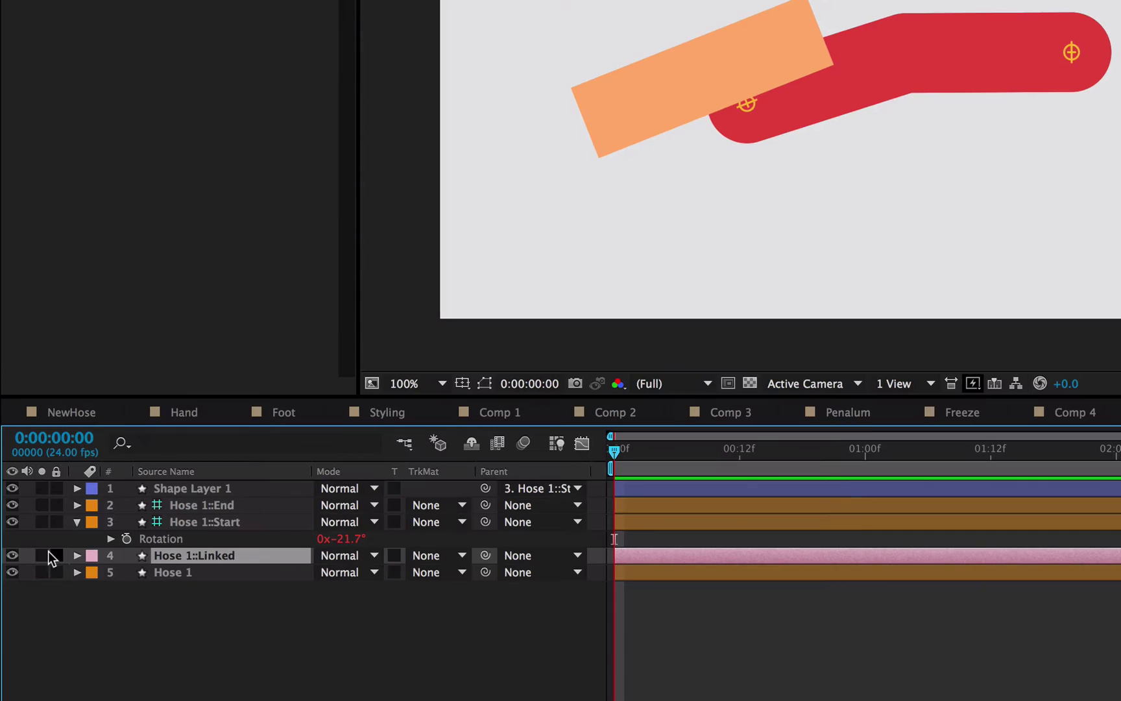
pyautogui.click(41, 553)
pyautogui.click(40, 553)
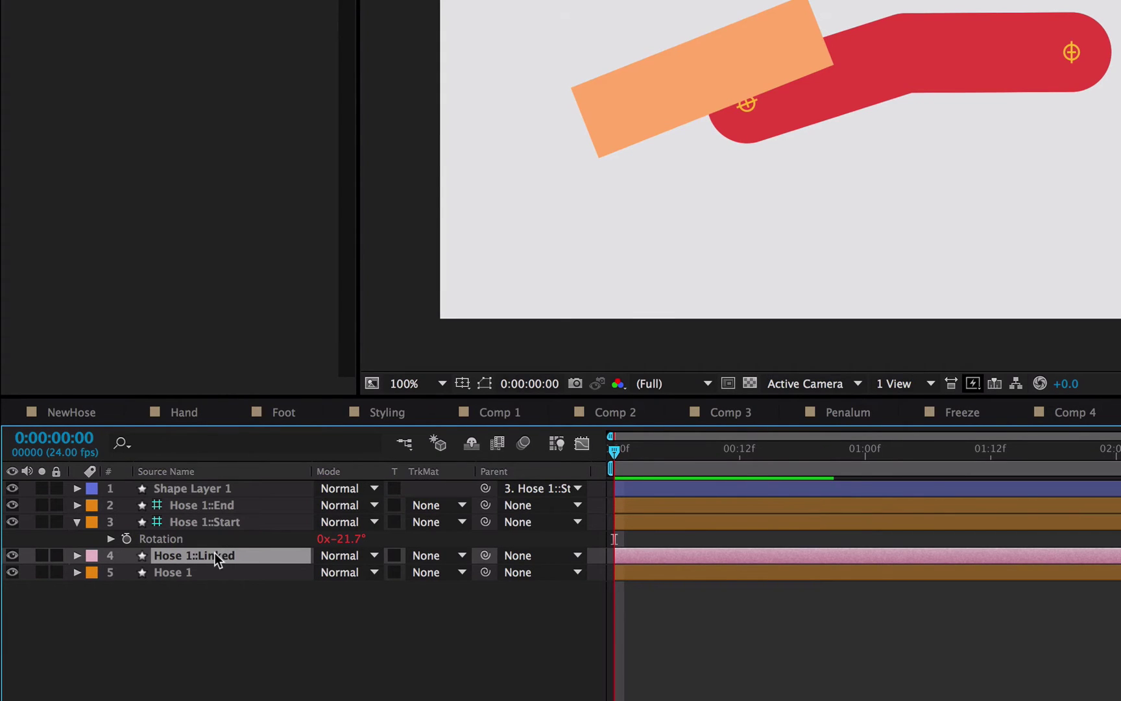
pyautogui.moveTo(215, 552); pyautogui.dragTo(221, 485)
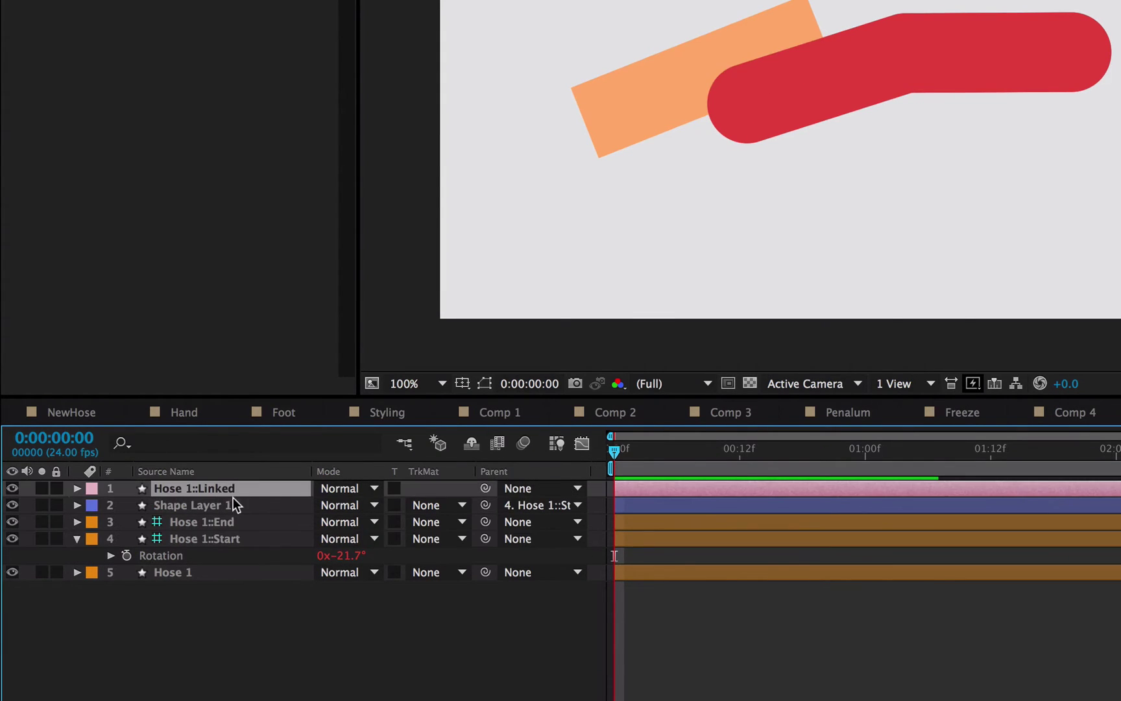
# Step: Set Shape Layer 1's track matte to Alpha Matte "Hose 1::Linked" and test it with the hose's start controller
pyautogui.click(235, 505)
pyautogui.click(440, 505)
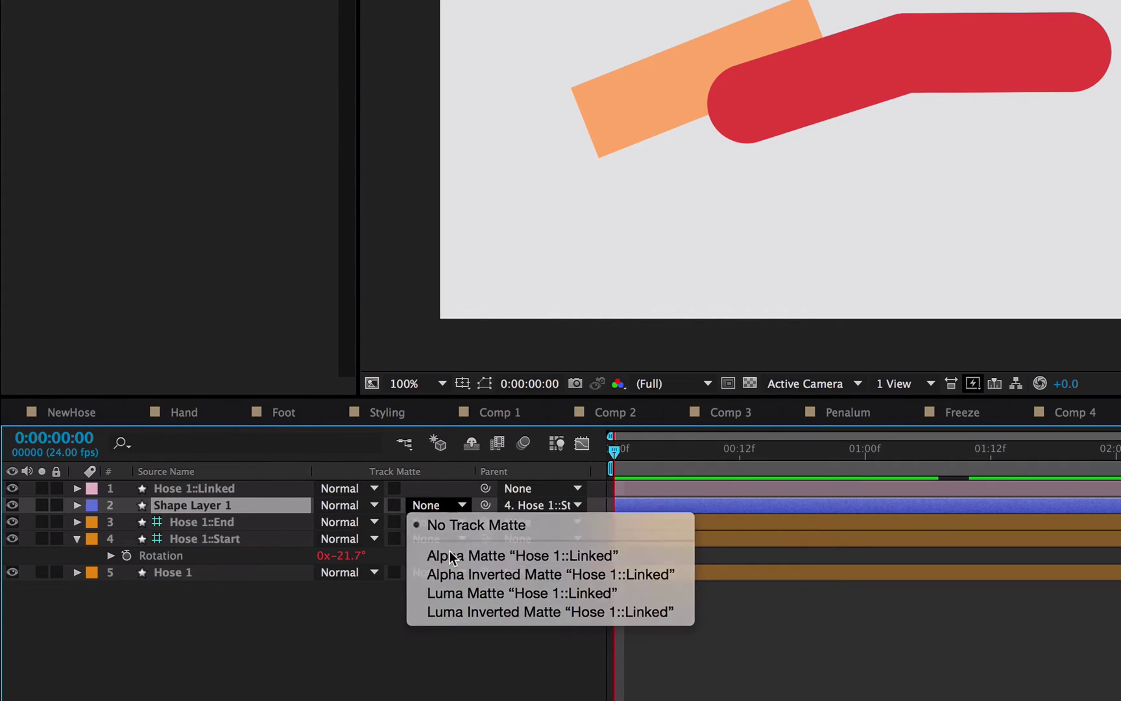
pyautogui.click(451, 556)
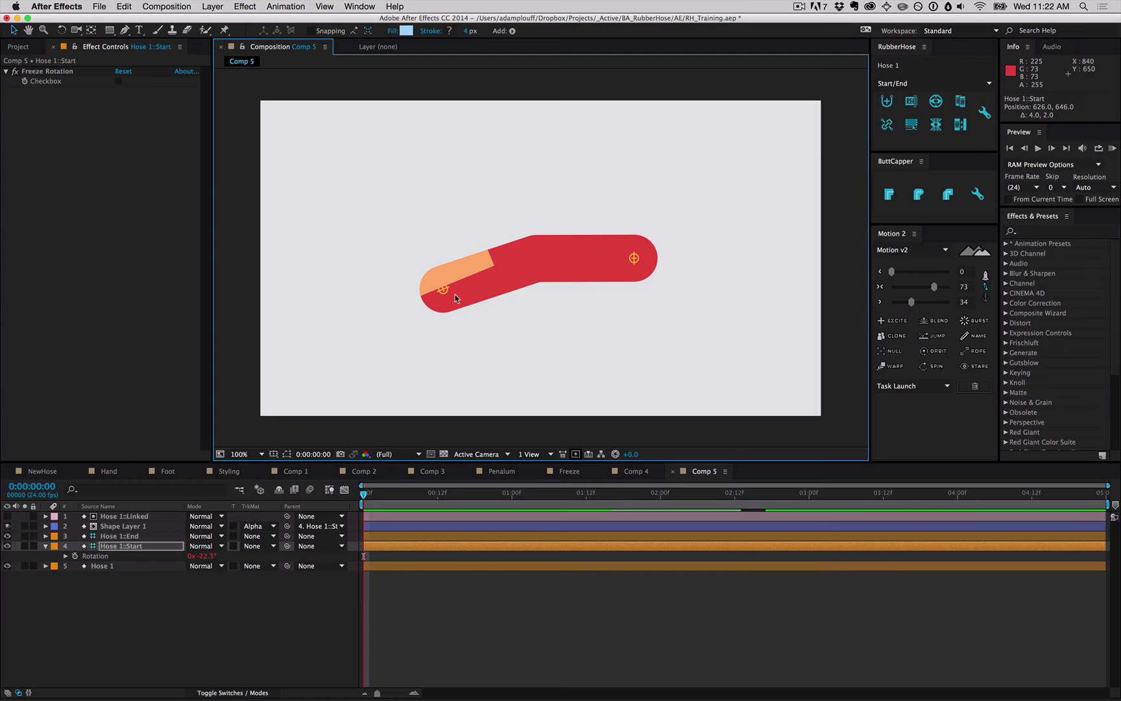
pyautogui.moveTo(744, 100); pyautogui.dragTo(749, 105)
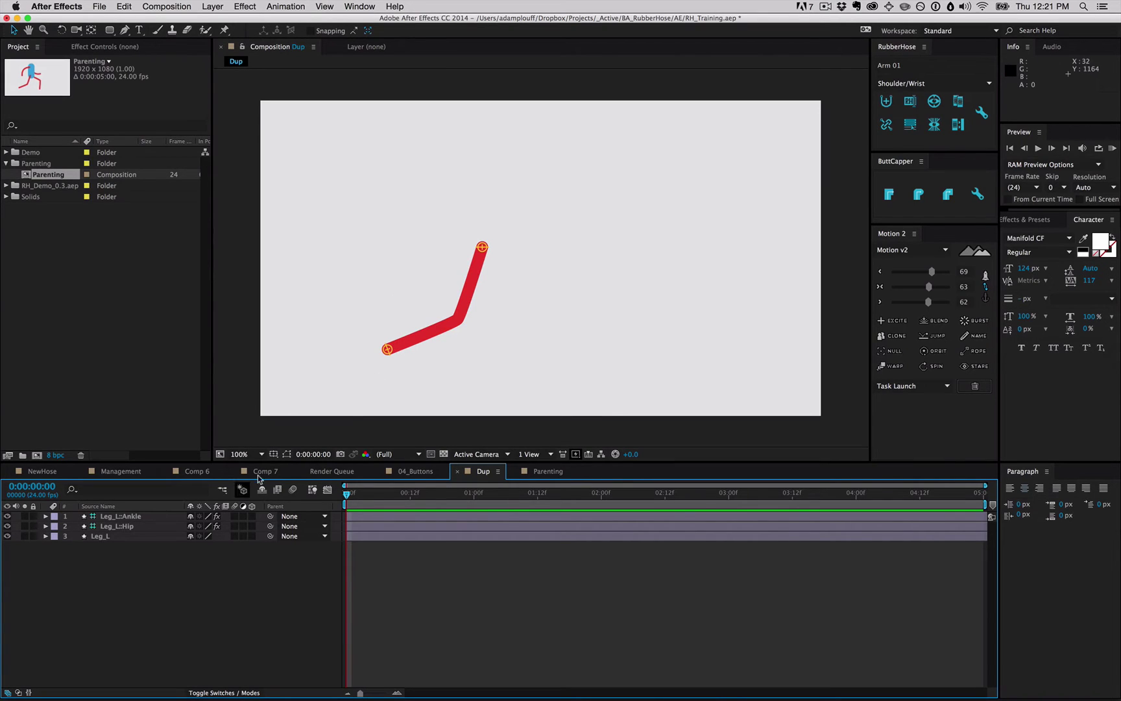
# Step: Move the ankle controller of the leg in the Dup composition slightly lower and closer beneath the hip
pyautogui.moveTo(388, 350)
pyautogui.mouseDown()
pyautogui.moveTo(393, 378)
pyautogui.moveTo(420, 355)
pyautogui.moveTo(401, 361)
pyautogui.mouseUp()
# Step: Try duplicating the three Leg_L layers together and stack the copies above the originals
pyautogui.moveTo(138, 570); pyautogui.dragTo(128, 520)
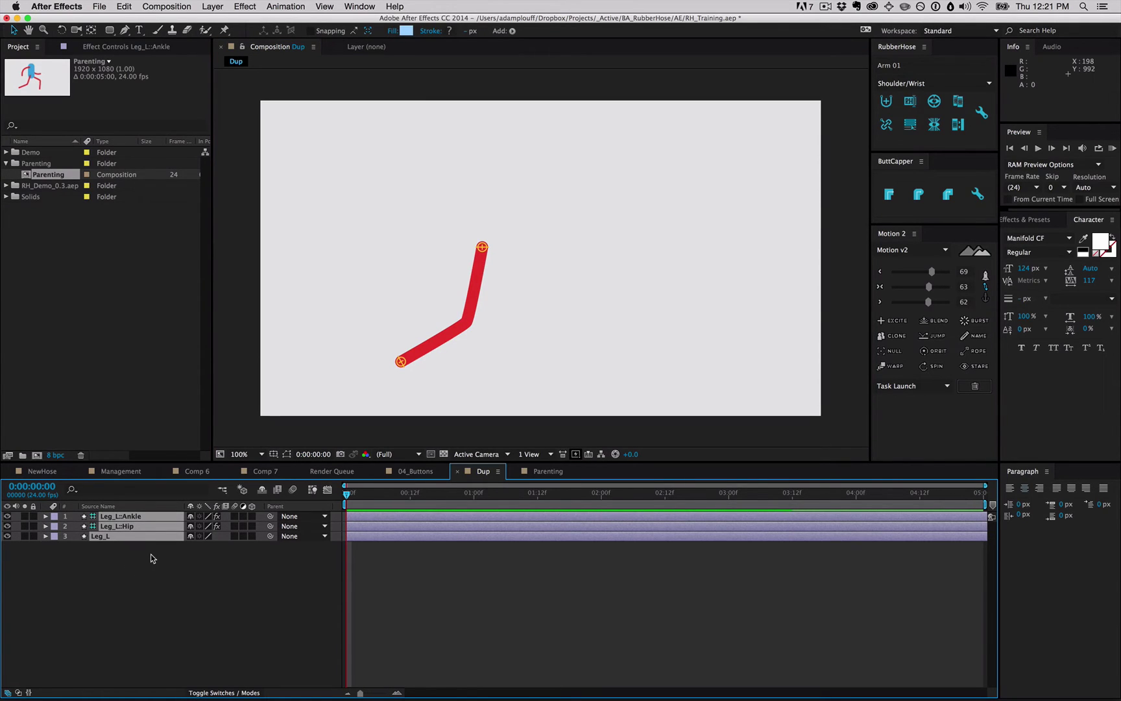
pyautogui.press('super+d')
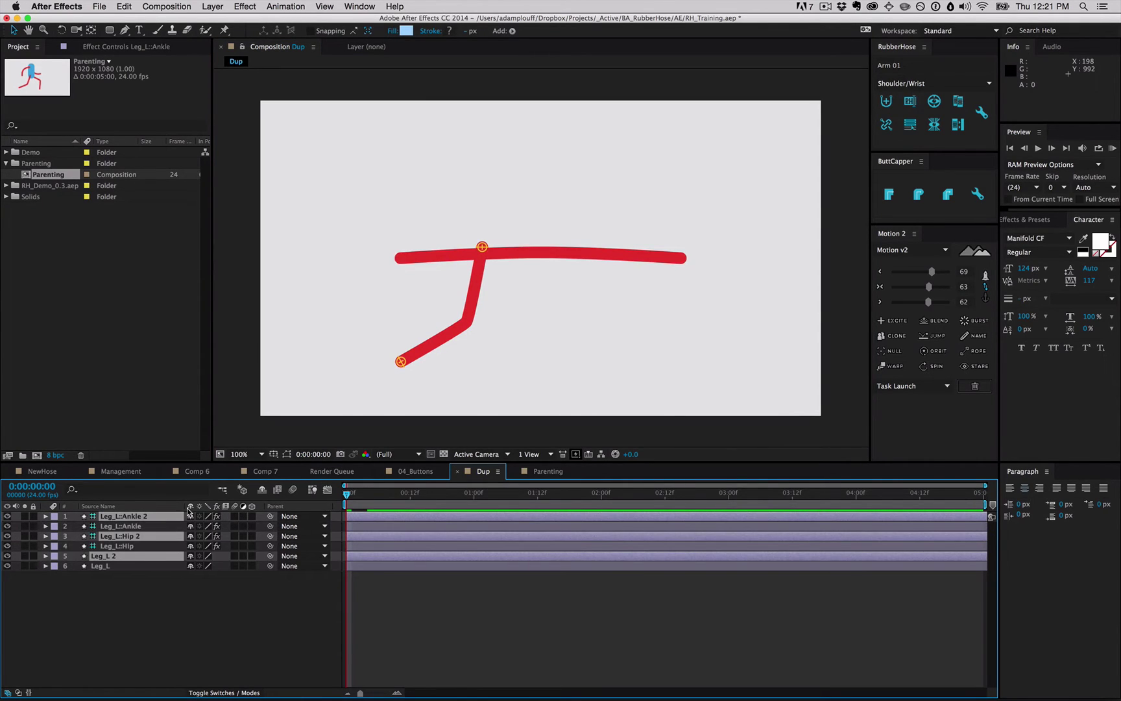
pyautogui.moveTo(157, 515); pyautogui.dragTo(156, 523)
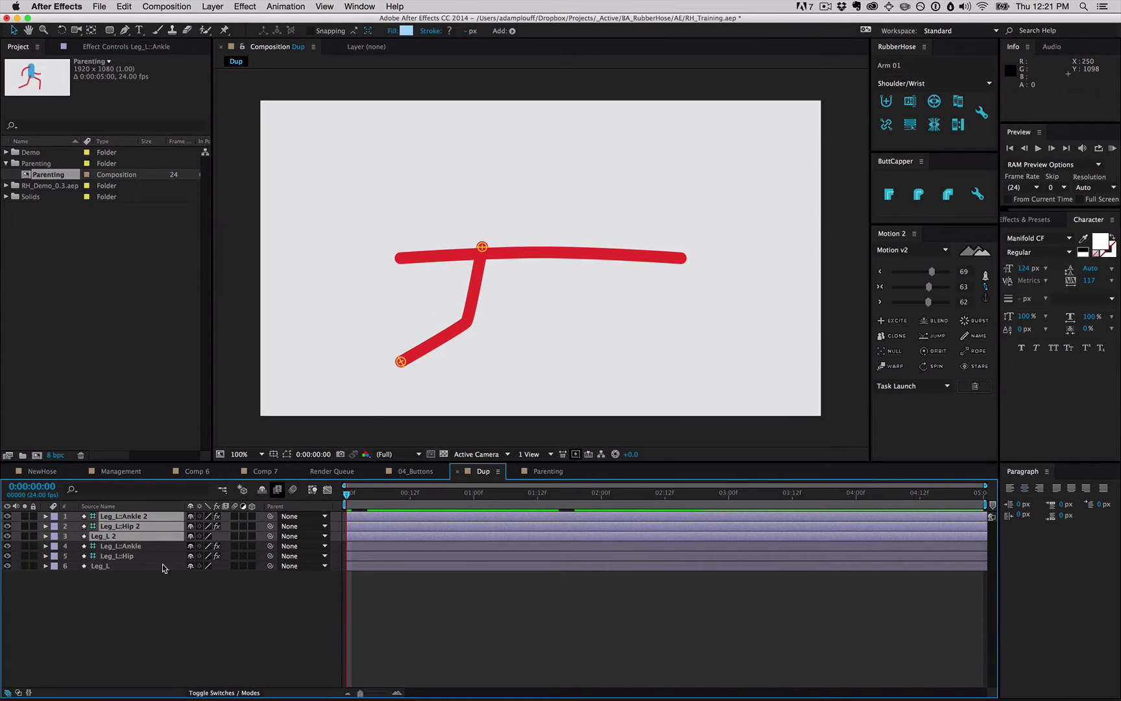
# Step: Check the names of the copied Leg_L 2, hip and ankle layers, and remove the copies
pyautogui.click(140, 605)
pyautogui.click(116, 537)
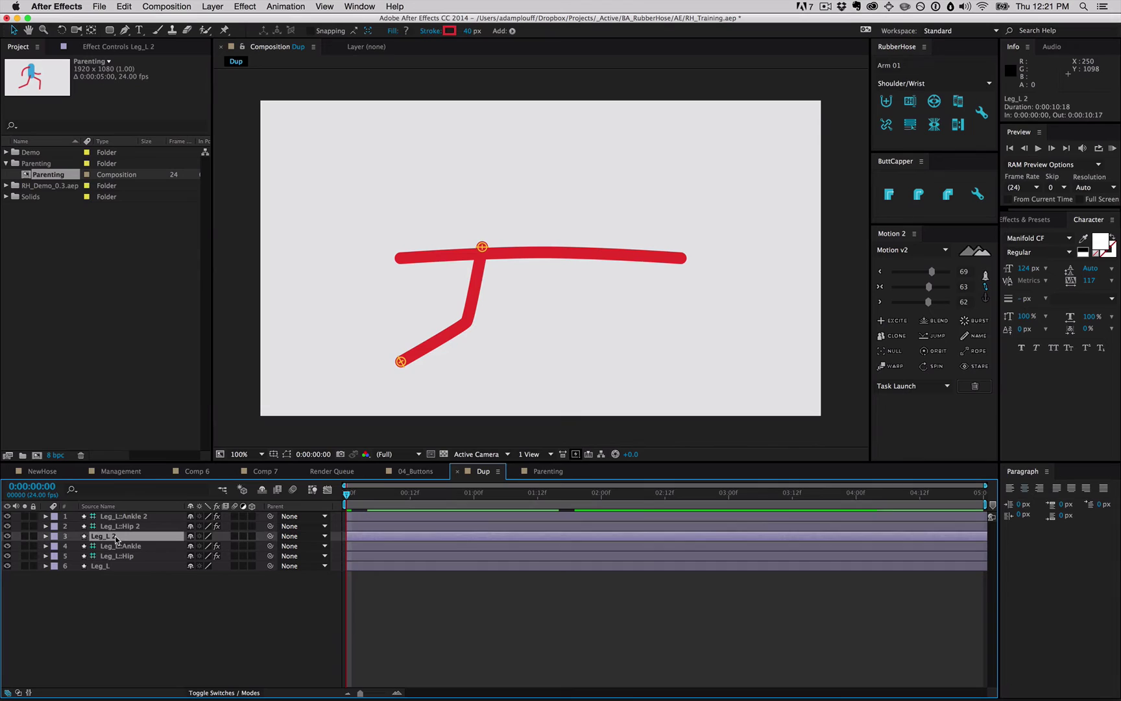
pyautogui.click(138, 526)
pyautogui.click(142, 517)
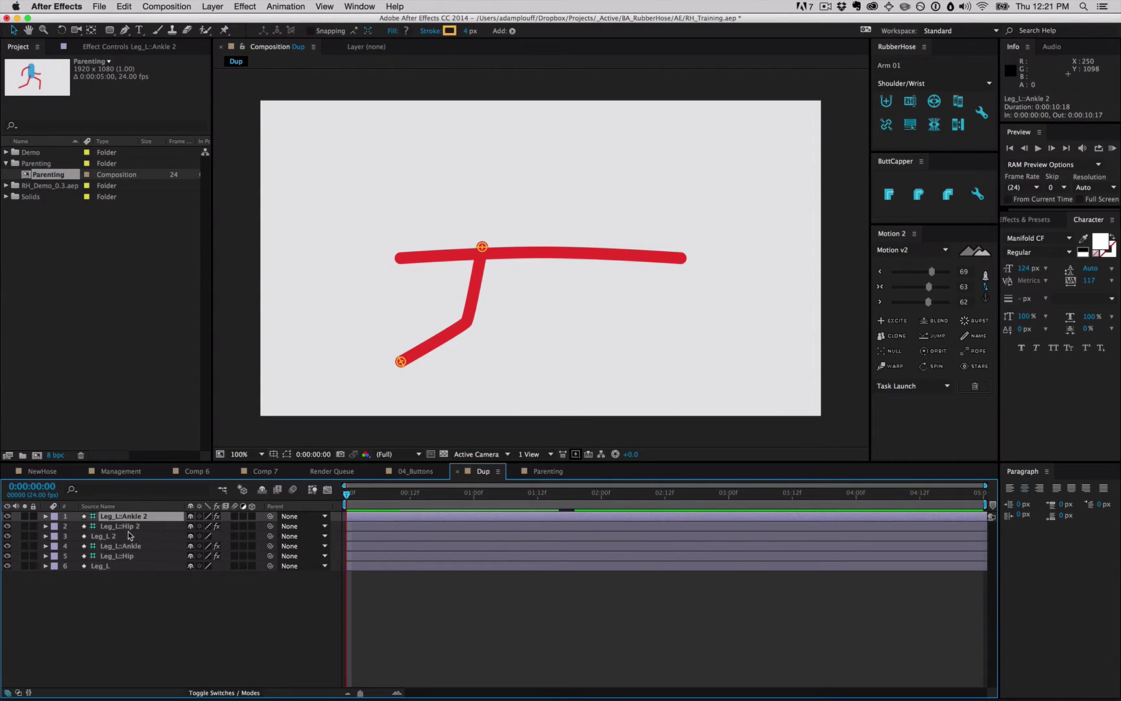
pyautogui.click(128, 535)
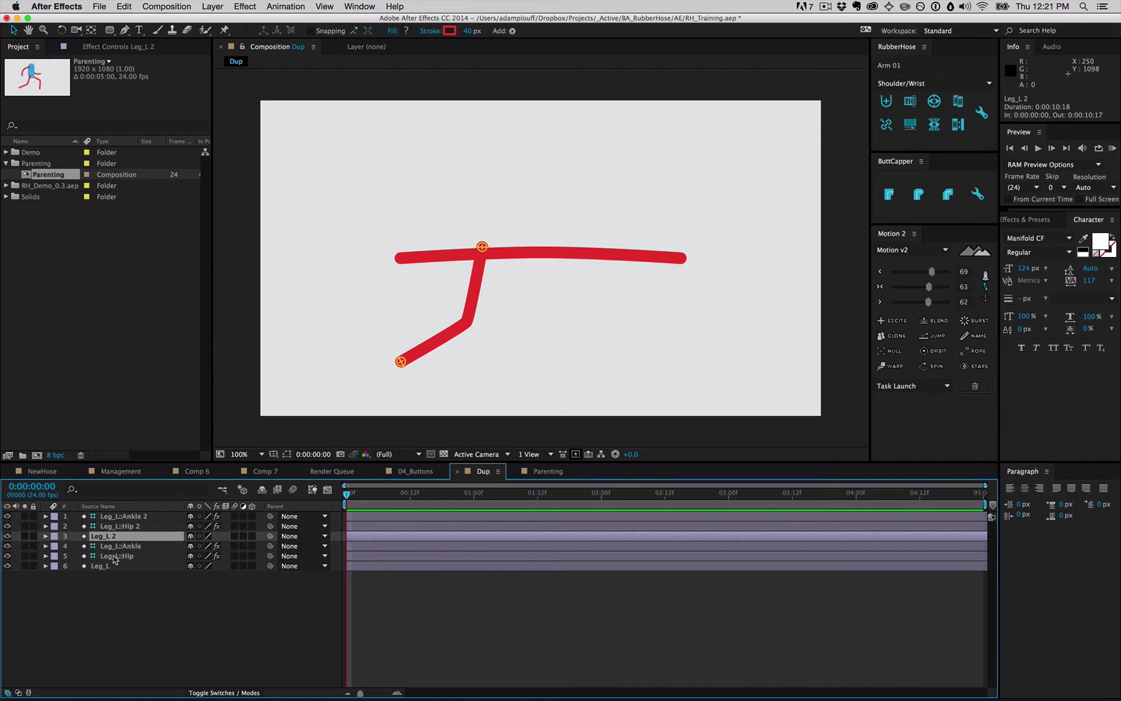
pyautogui.keyDown('shift'); pyautogui.click(127, 517); pyautogui.keyUp('shift')
pyautogui.press('Delete')
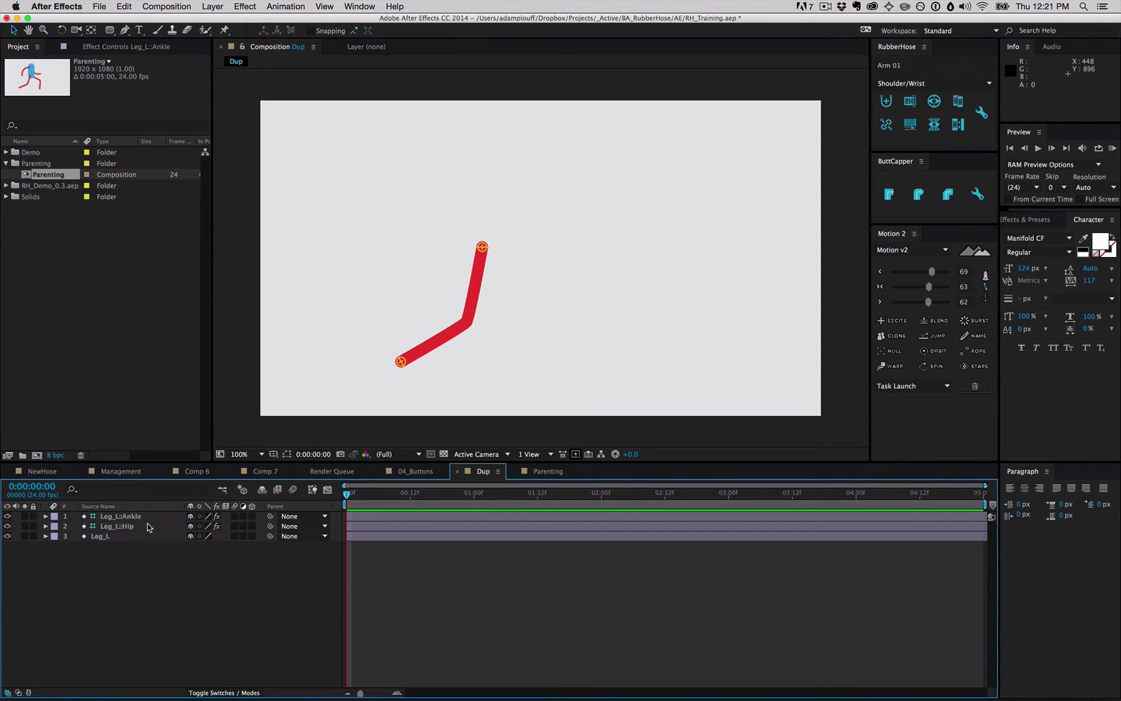
# Step: Duplicate the Leg_L hose group with RubberHose from its ankle layer and bring the three copied layers to the top
pyautogui.click(122, 518)
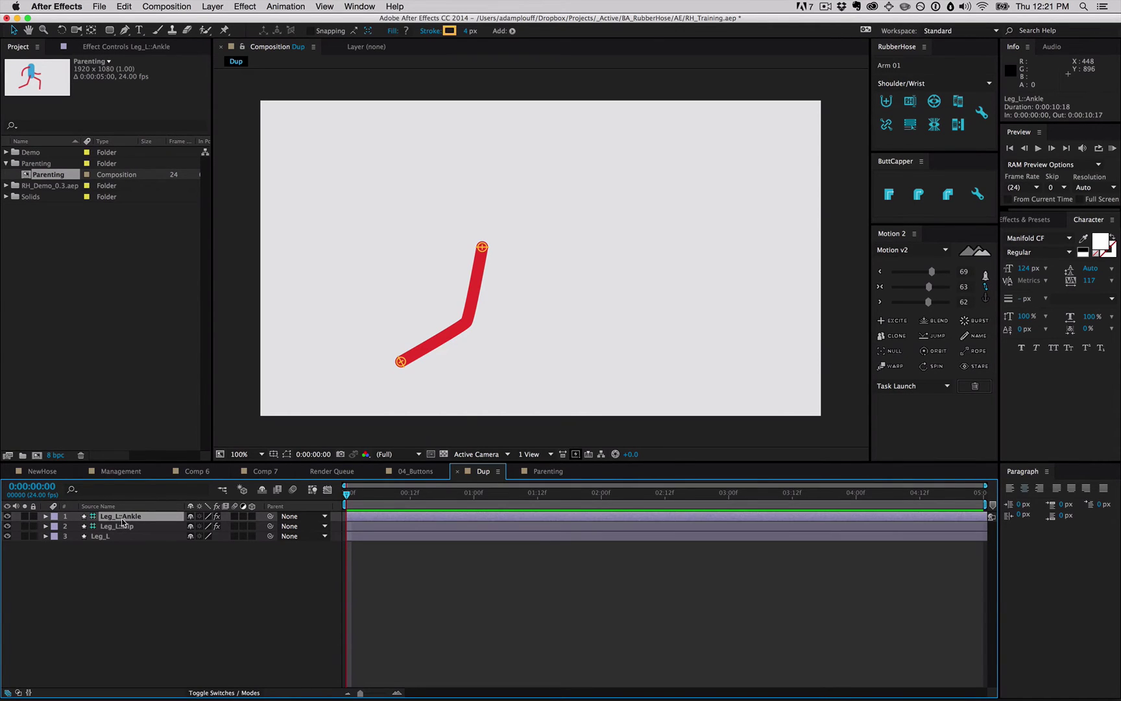
pyautogui.keyDown('alt'); pyautogui.click(886, 104); pyautogui.keyUp('alt')
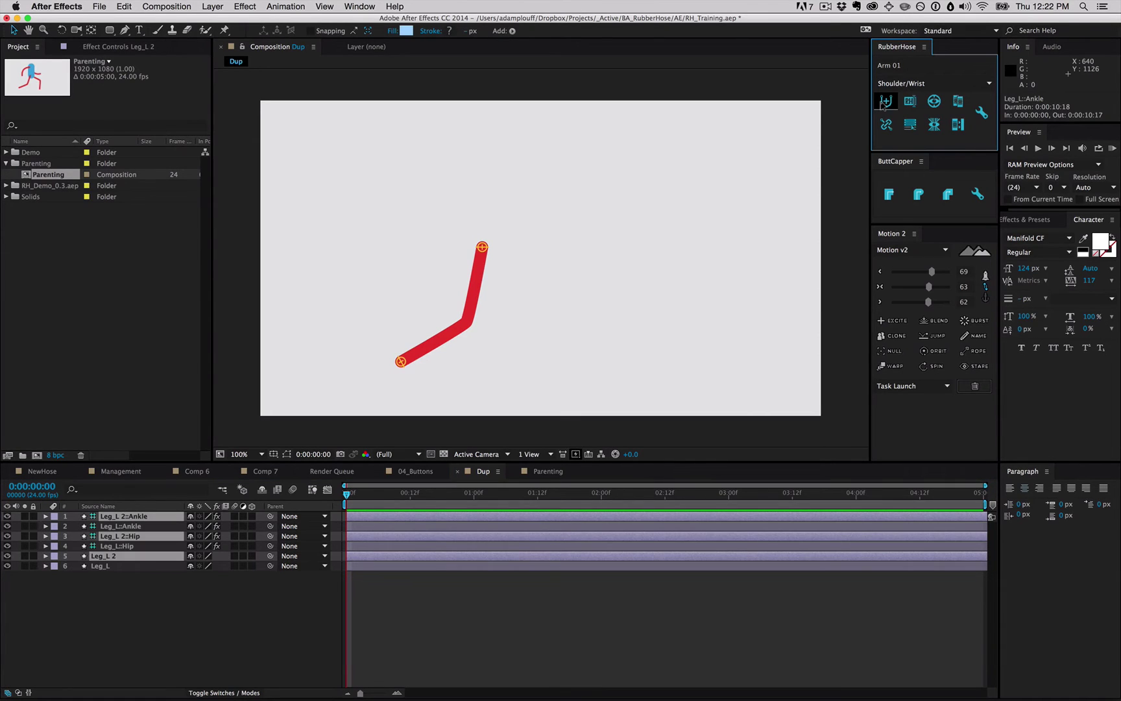
pyautogui.moveTo(131, 520); pyautogui.dragTo(130, 528)
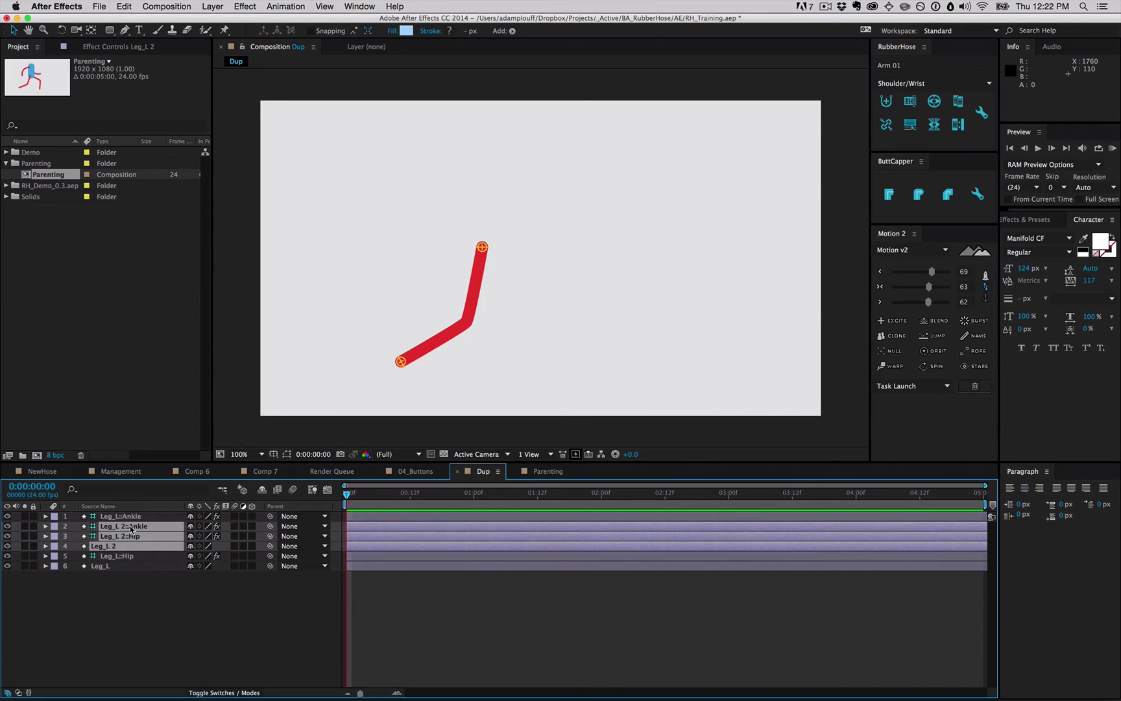
pyautogui.press('super+shift+bracketright')
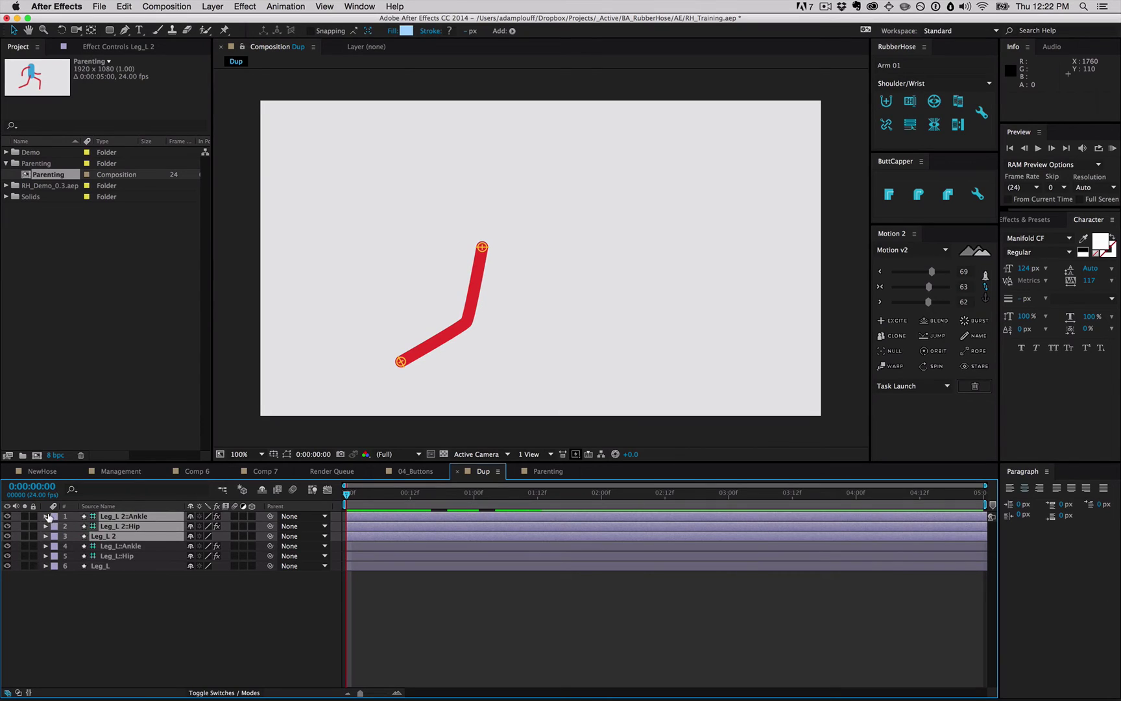
# Step: Move the duplicated leg's ankle and hip controllers away from the original leg
pyautogui.click(49, 516)
pyautogui.click(331, 479)
pyautogui.click(238, 669)
pyautogui.moveTo(401, 362); pyautogui.dragTo(562, 350)
pyautogui.moveTo(482, 247); pyautogui.dragTo(517, 247)
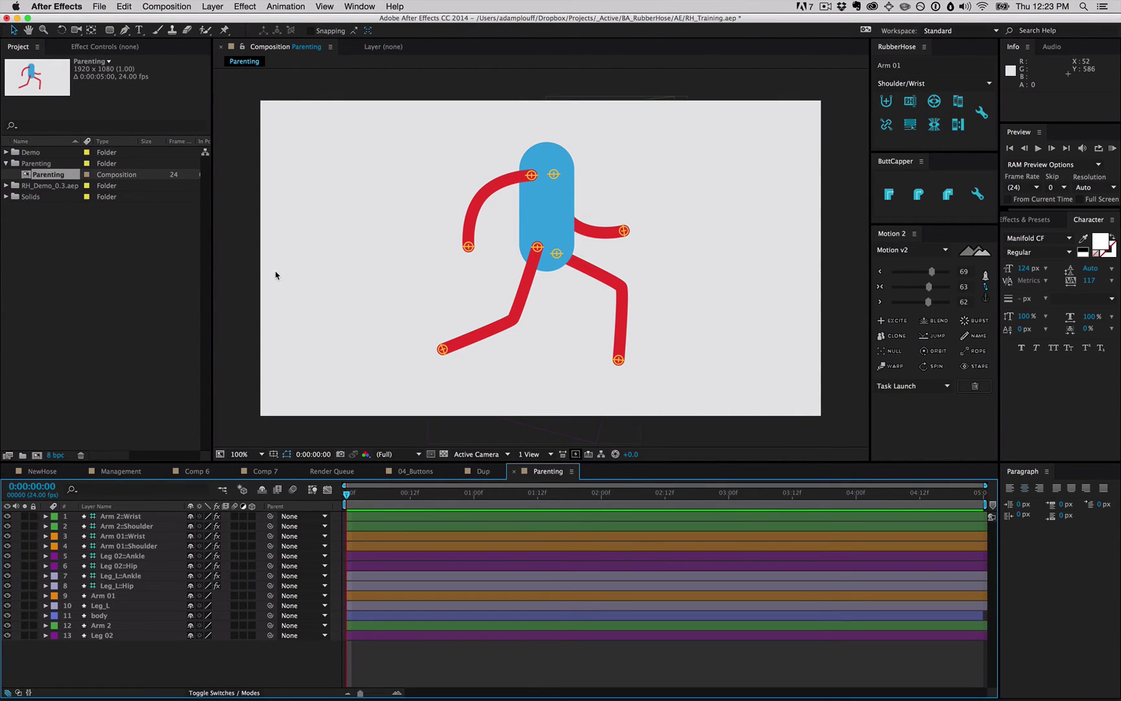
# Step: Add a null object between the character's feet and parent all eight hose controllers and the body to it
pyautogui.hotkey('ctrl', 'alt', 'shift', 'y')
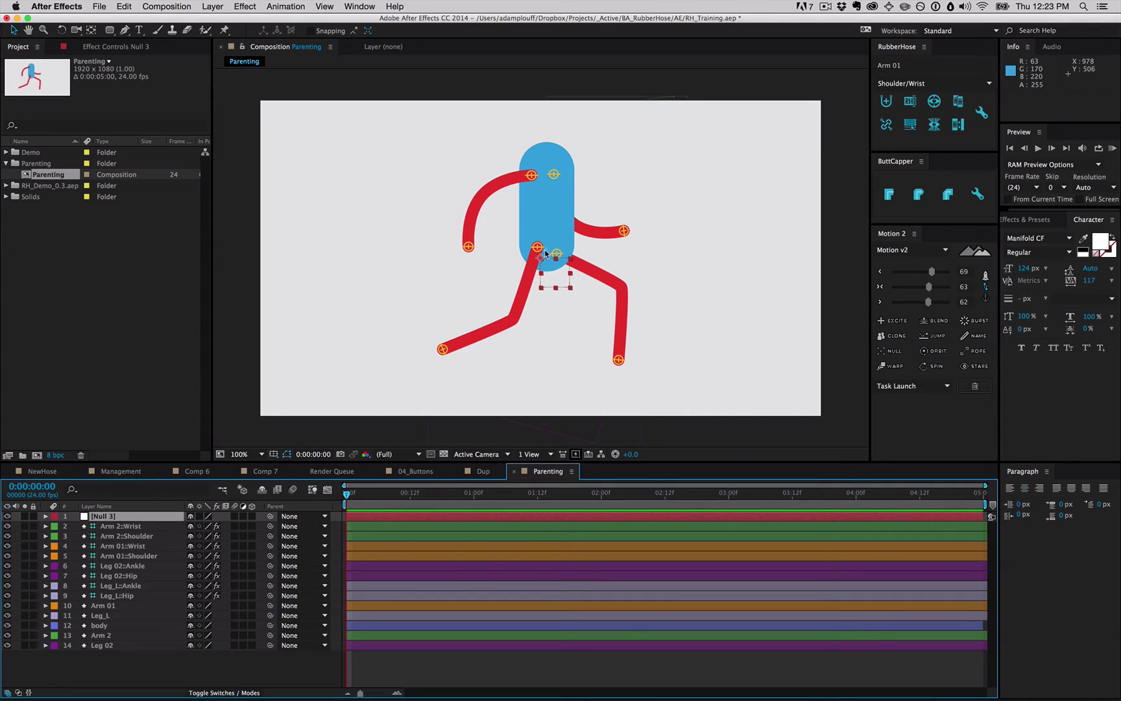
pyautogui.moveTo(539, 257); pyautogui.dragTo(548, 362)
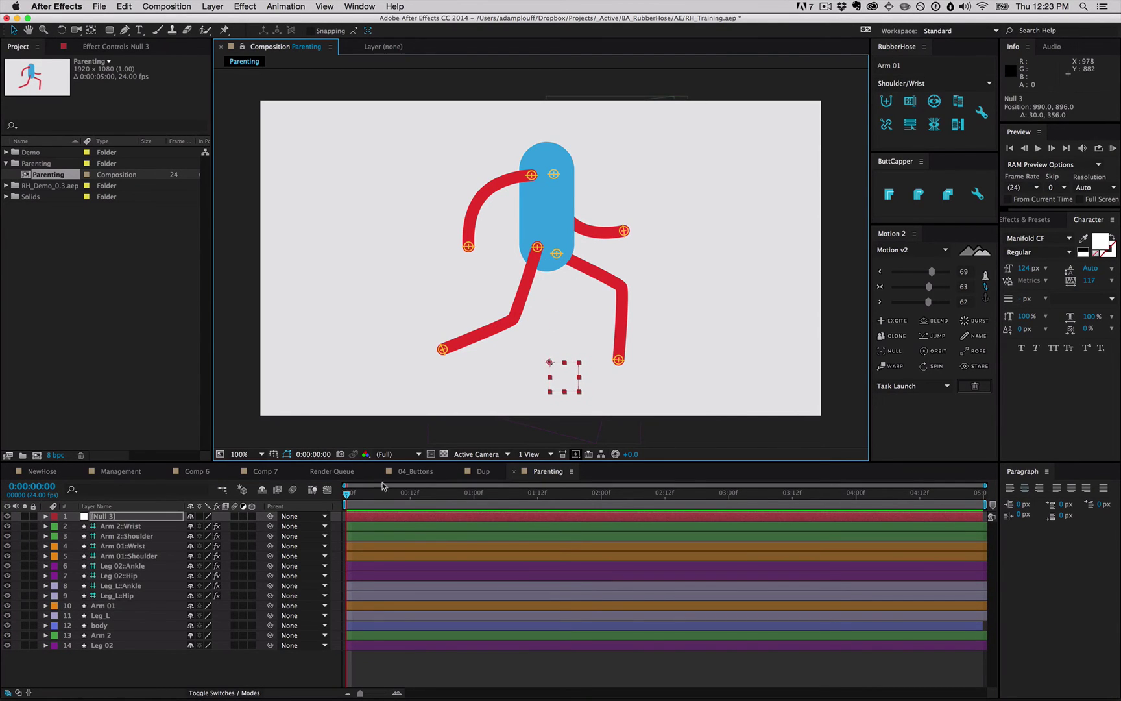
pyautogui.click(144, 527)
pyautogui.keyDown('shift'); pyautogui.click(129, 596); pyautogui.keyUp('shift')
pyautogui.keyDown('super'); pyautogui.click(109, 626); pyautogui.keyUp('super')
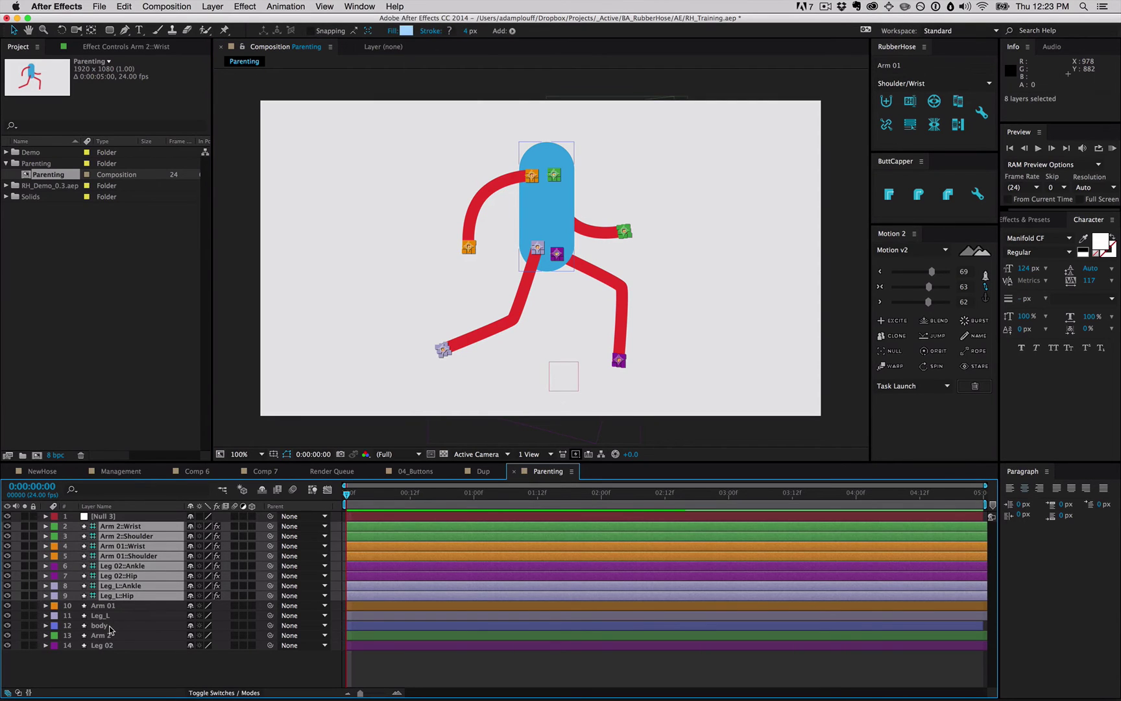
pyautogui.moveTo(269, 527); pyautogui.dragTo(214, 519)
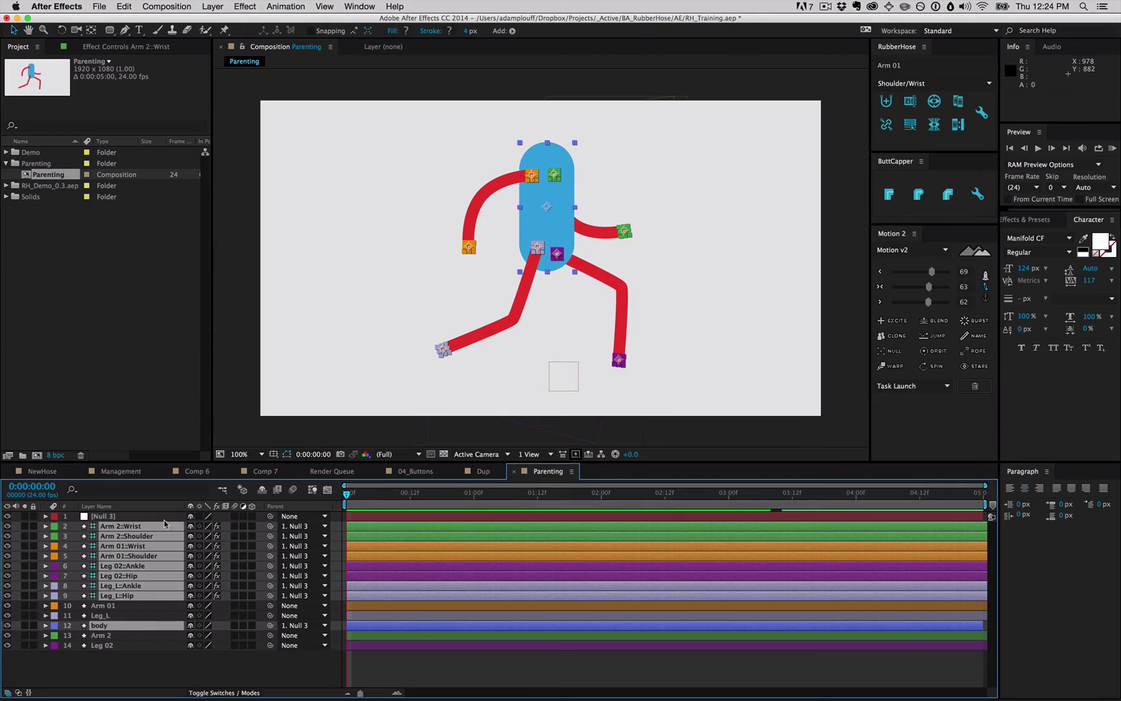
# Step: Try moving, rotating and scaling the whole character with the null, and undo each of these test changes
pyautogui.click(154, 516)
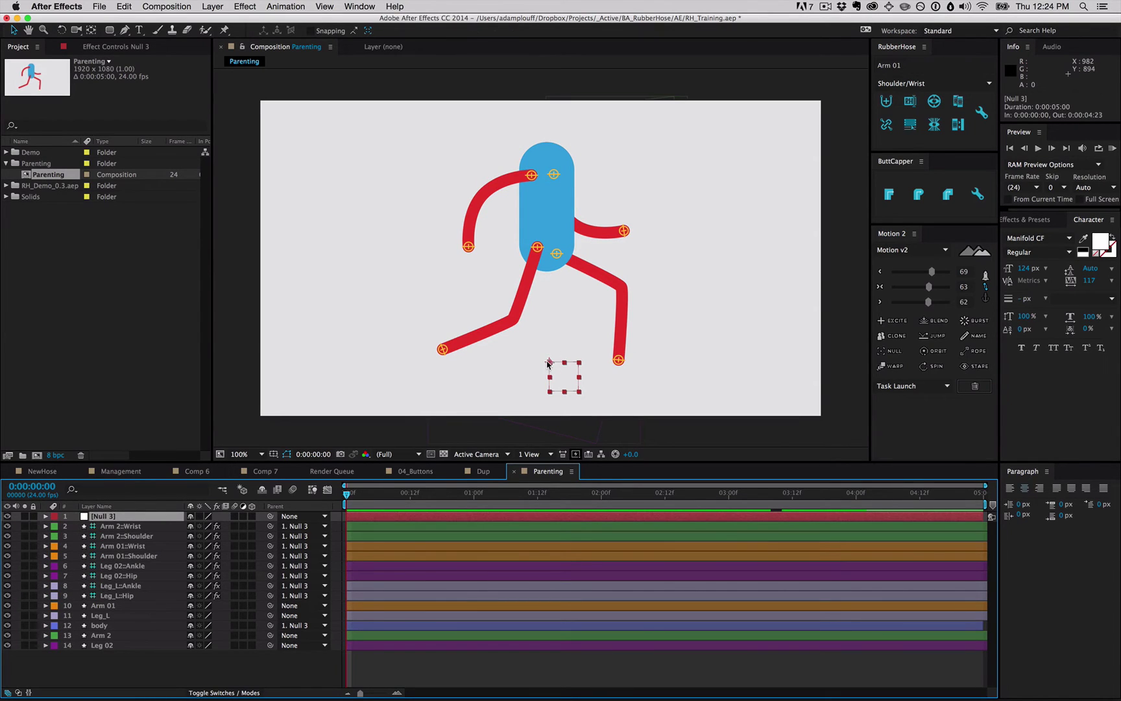
pyautogui.moveTo(549, 363); pyautogui.dragTo(519, 351)
pyautogui.press('super+z')
pyautogui.press('r')
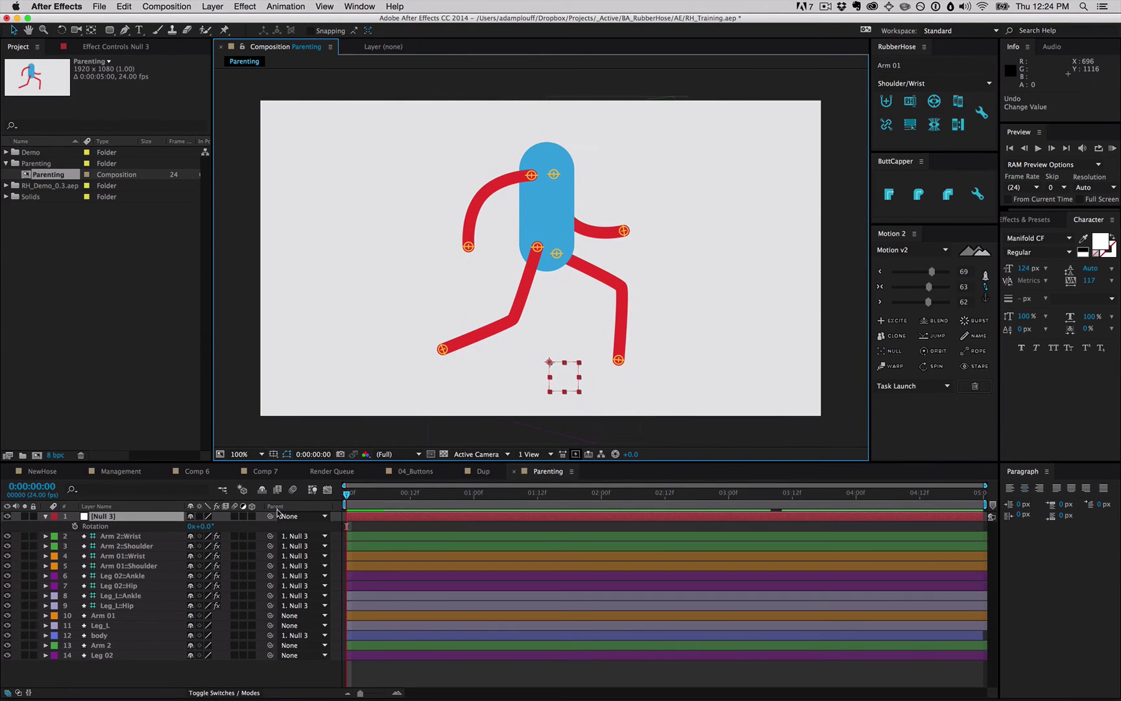
pyautogui.moveTo(201, 527); pyautogui.dragTo(180, 547)
pyautogui.press('s')
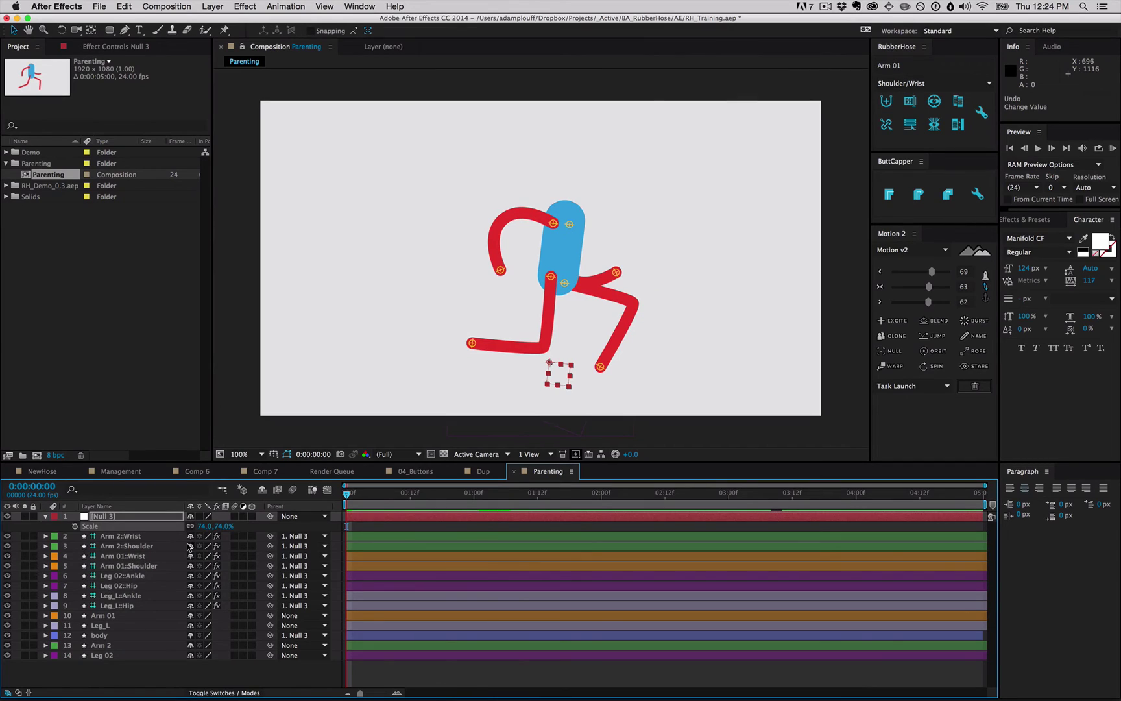
pyautogui.press('super+z')
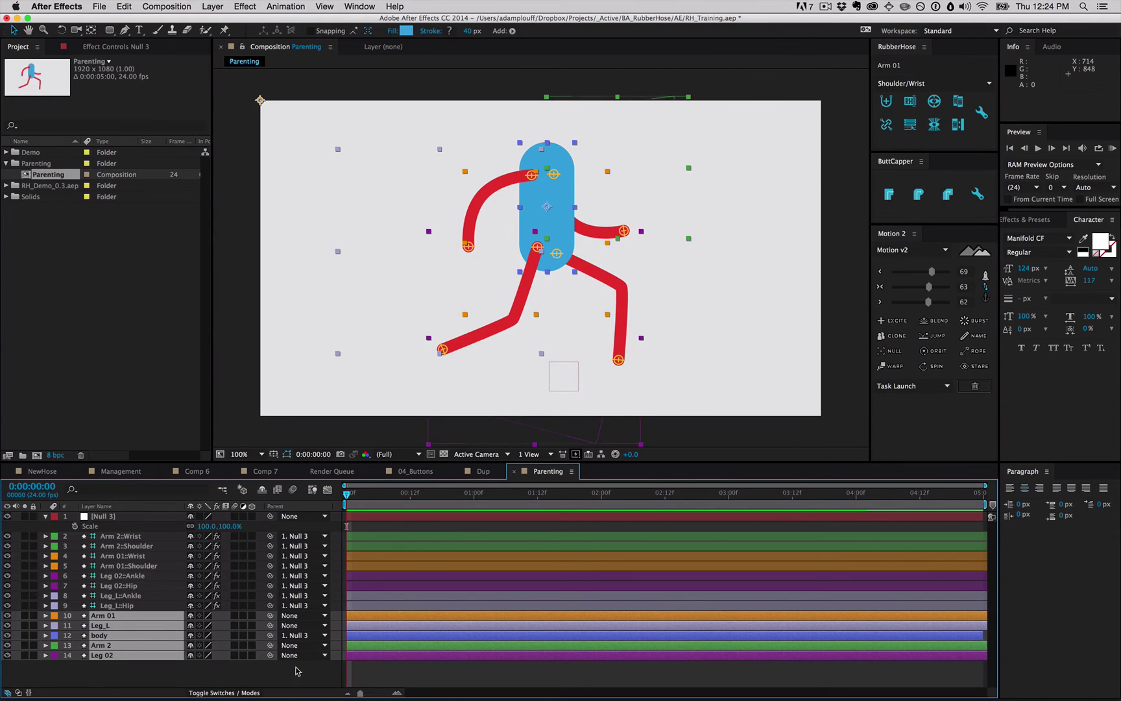
# Step: Parent the hose layers Arm 01, Leg_L, Arm 2 and Leg 02 to the null and scale the null to 87%
pyautogui.moveTo(270, 615); pyautogui.dragTo(151, 519)
pyautogui.click(135, 517)
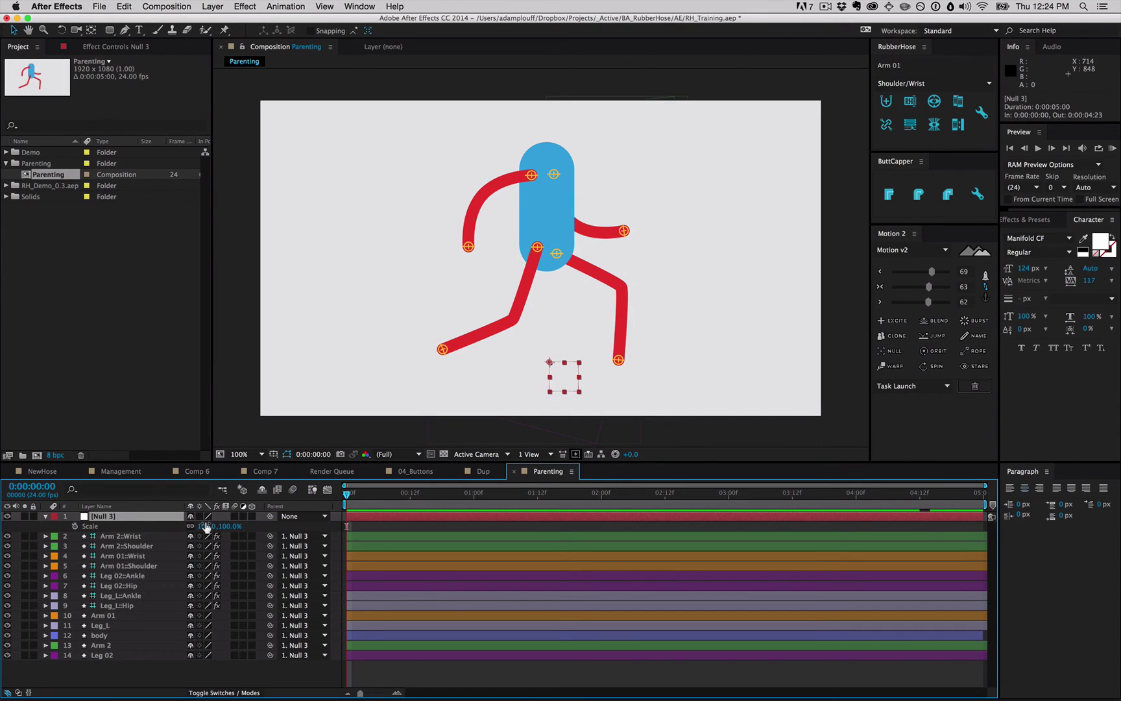
pyautogui.moveTo(201, 525); pyautogui.dragTo(203, 525)
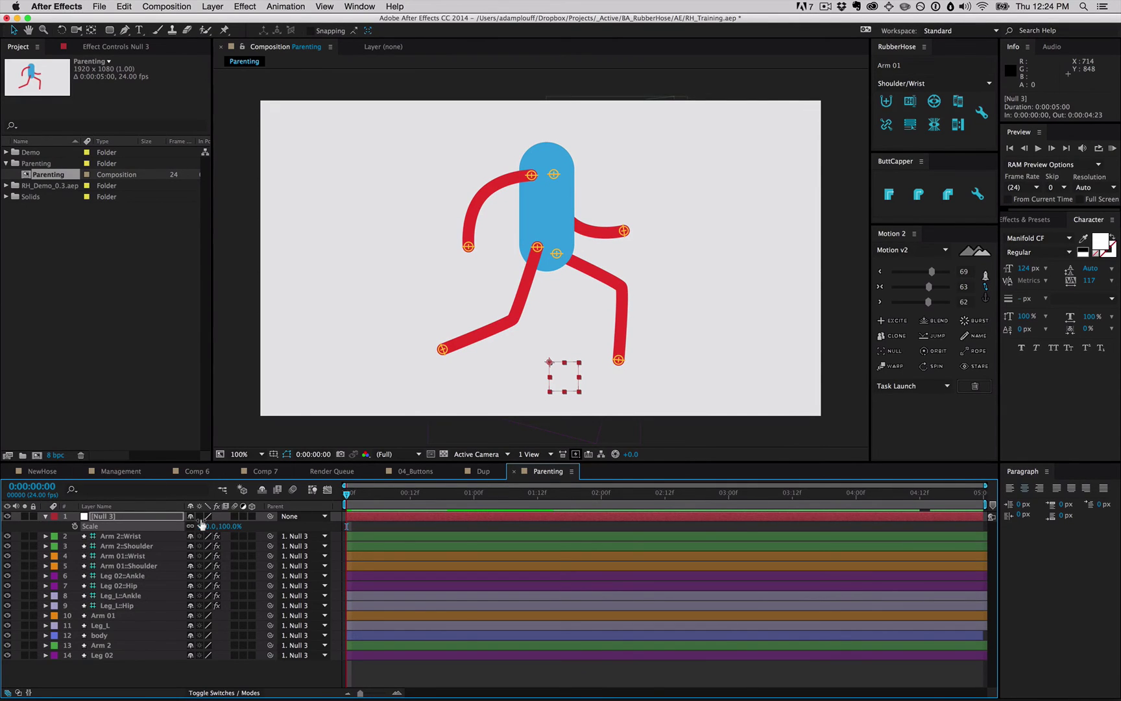
pyautogui.moveTo(202, 524); pyautogui.dragTo(207, 527)
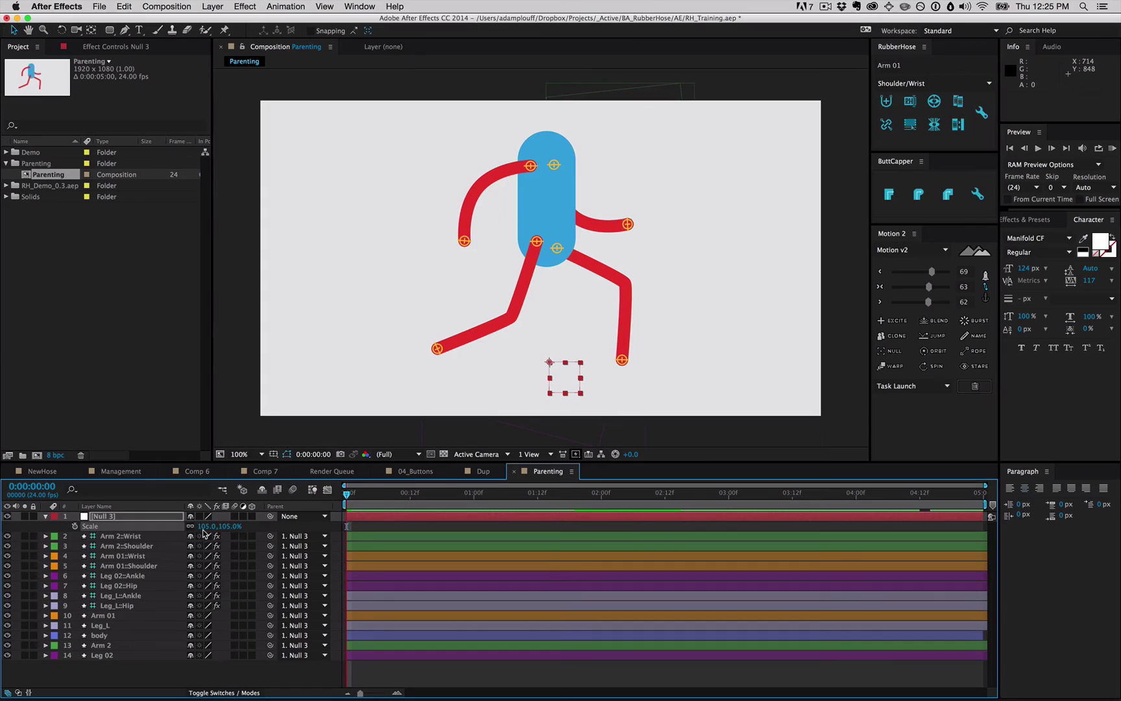
pyautogui.moveTo(199, 524)
pyautogui.mouseDown()
pyautogui.moveTo(91, 519)
pyautogui.moveTo(179, 520)
pyautogui.mouseUp()
pyautogui.press('super+z')
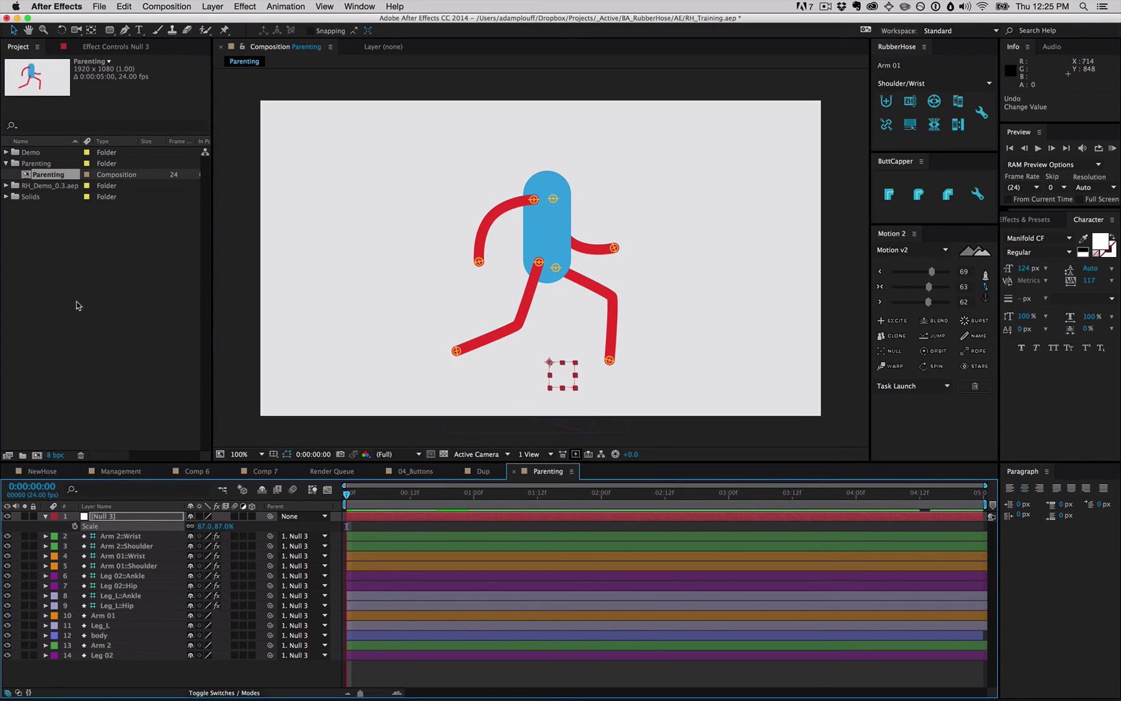
# Step: Nest the Parenting composition in a new composition and adjust the nested layer's scale
pyautogui.moveTo(43, 176); pyautogui.dragTo(34, 456)
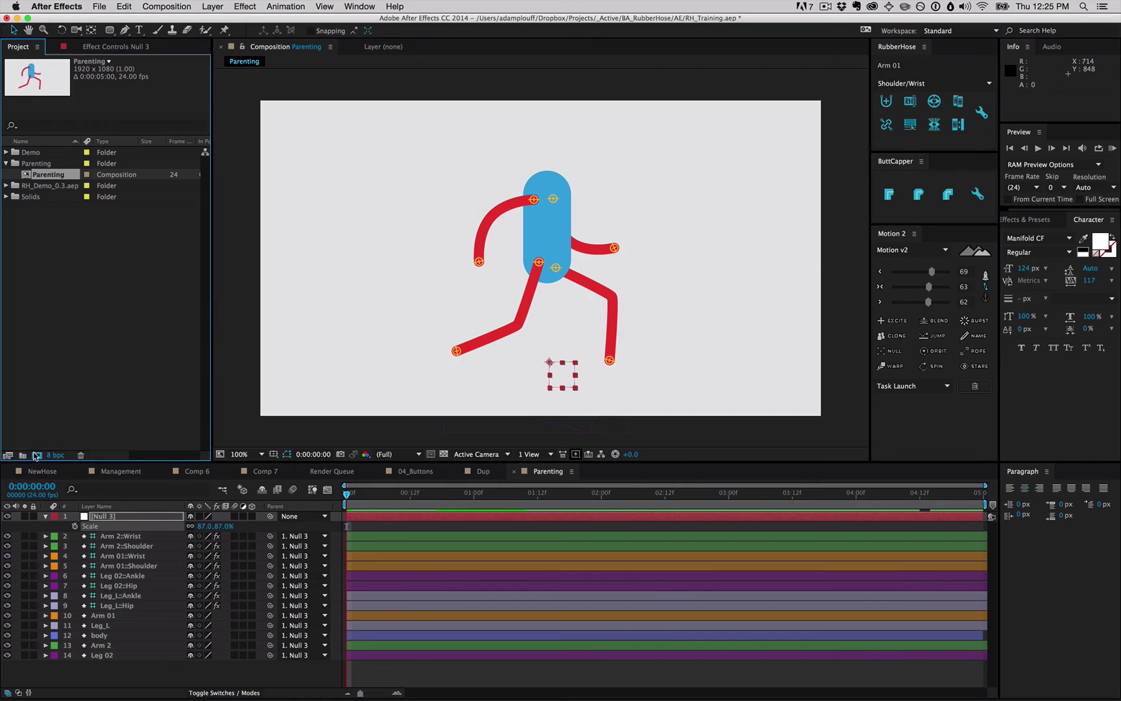
pyautogui.press('s')
pyautogui.click(190, 526)
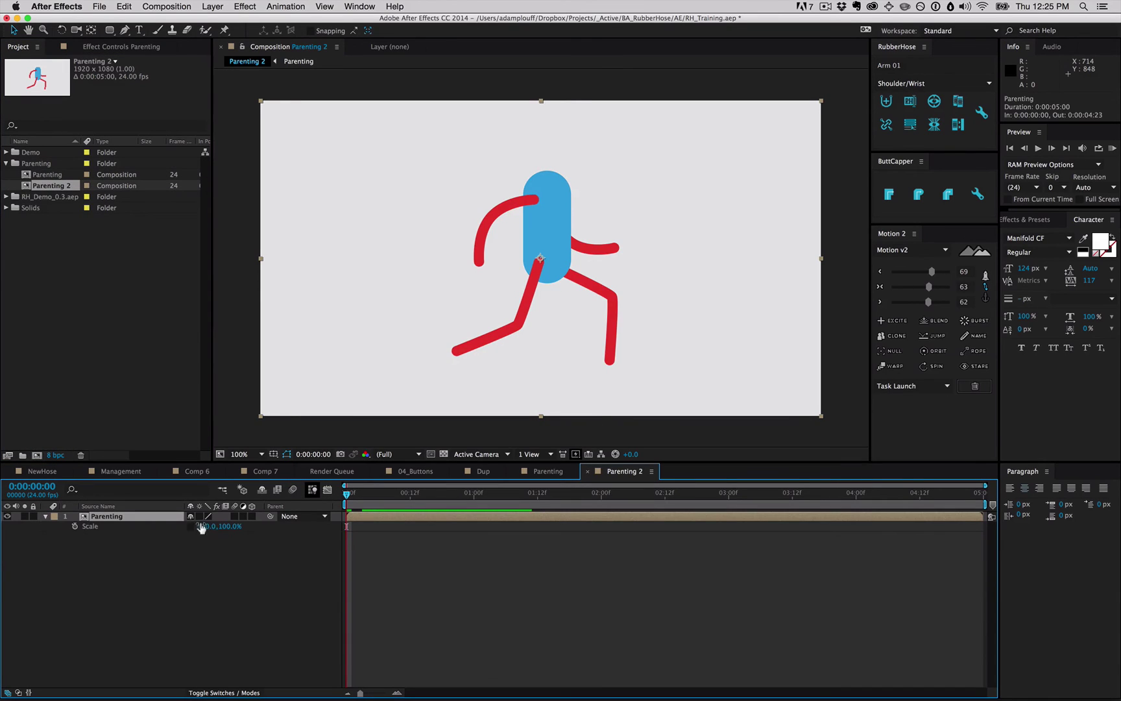
pyautogui.moveTo(202, 527); pyautogui.dragTo(525, 495)
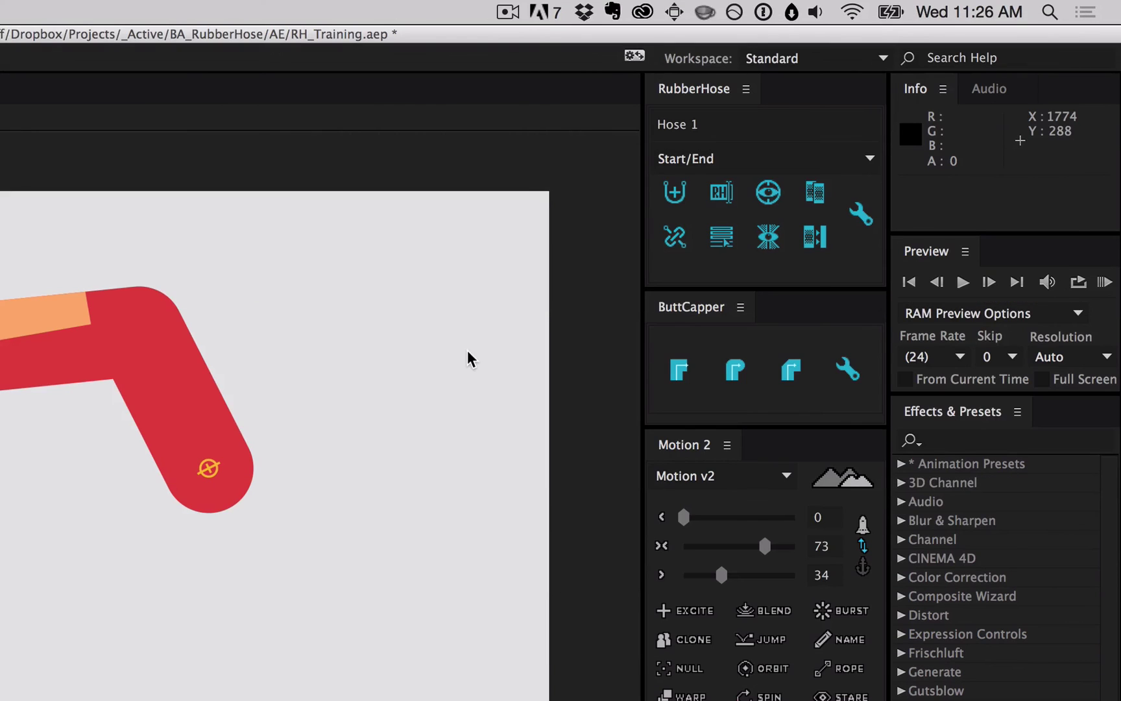
# Step: Replace the controller pairs in the RubberHose settings with 011/012 and Front/Back, and check the available pairs
pyautogui.click(864, 213)
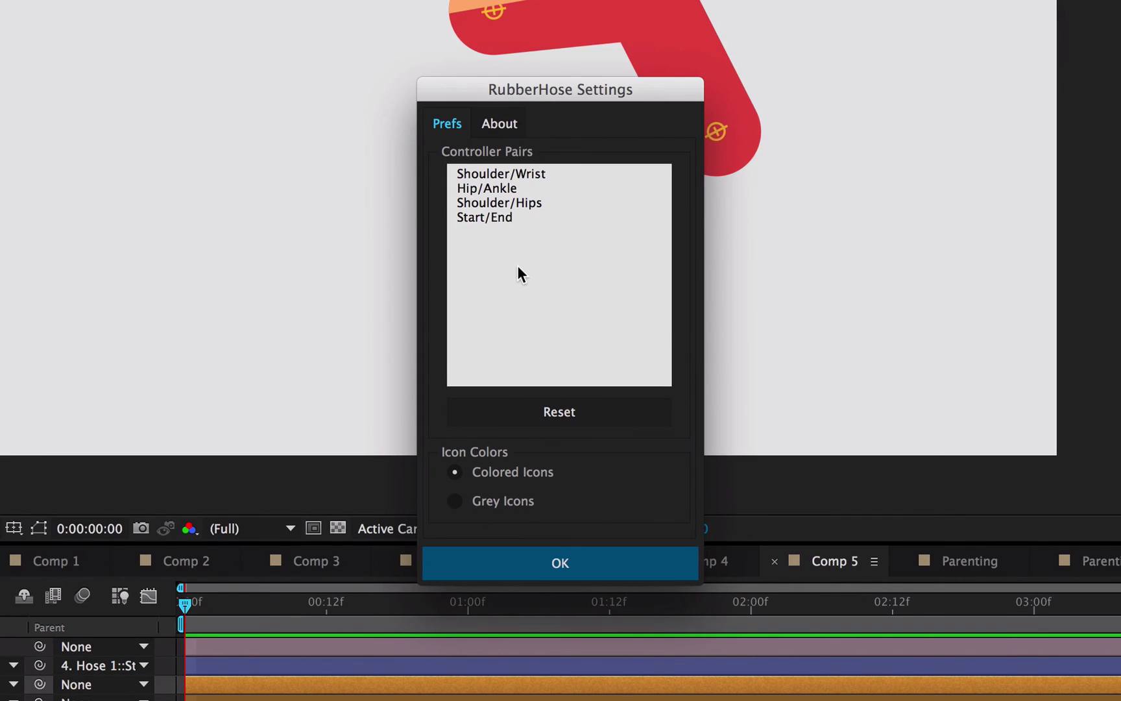
pyautogui.moveTo(520, 267)
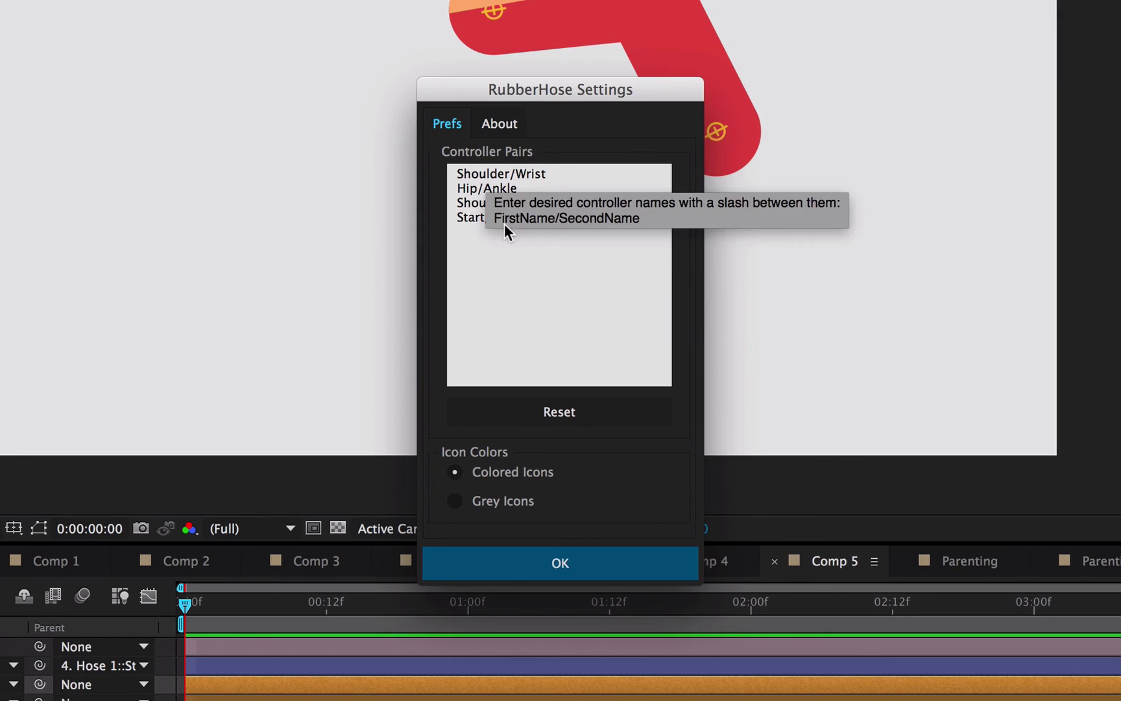
pyautogui.moveTo(568, 247); pyautogui.dragTo(321, 115)
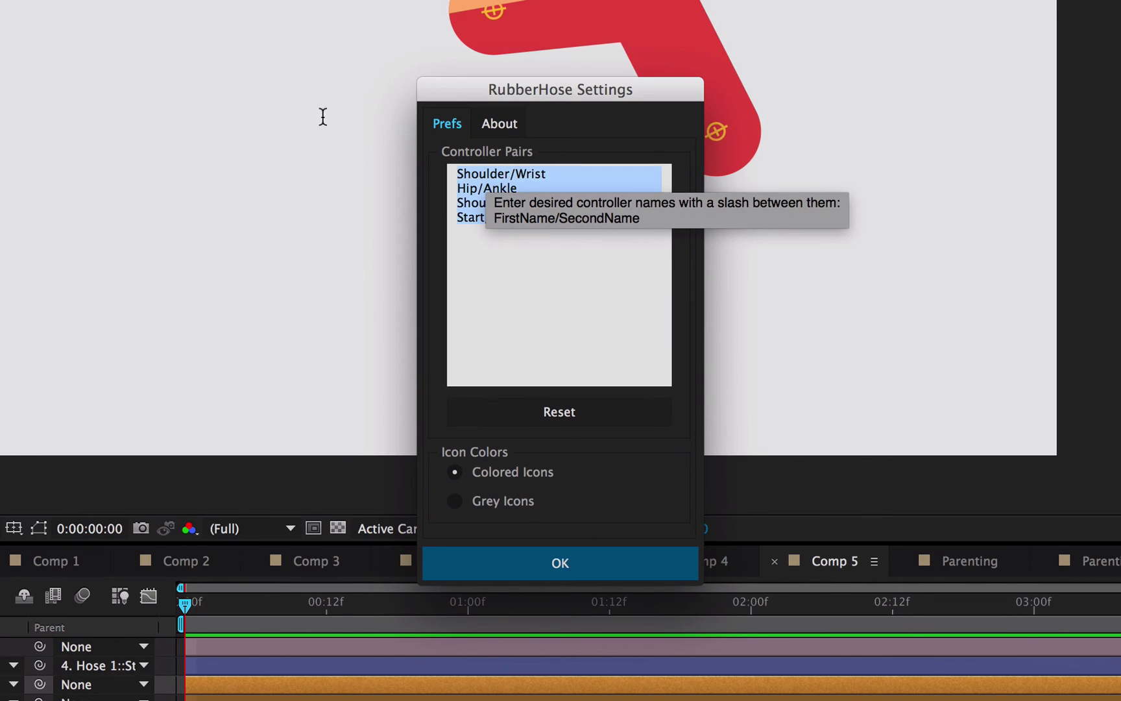
pyautogui.write('011/012 ')
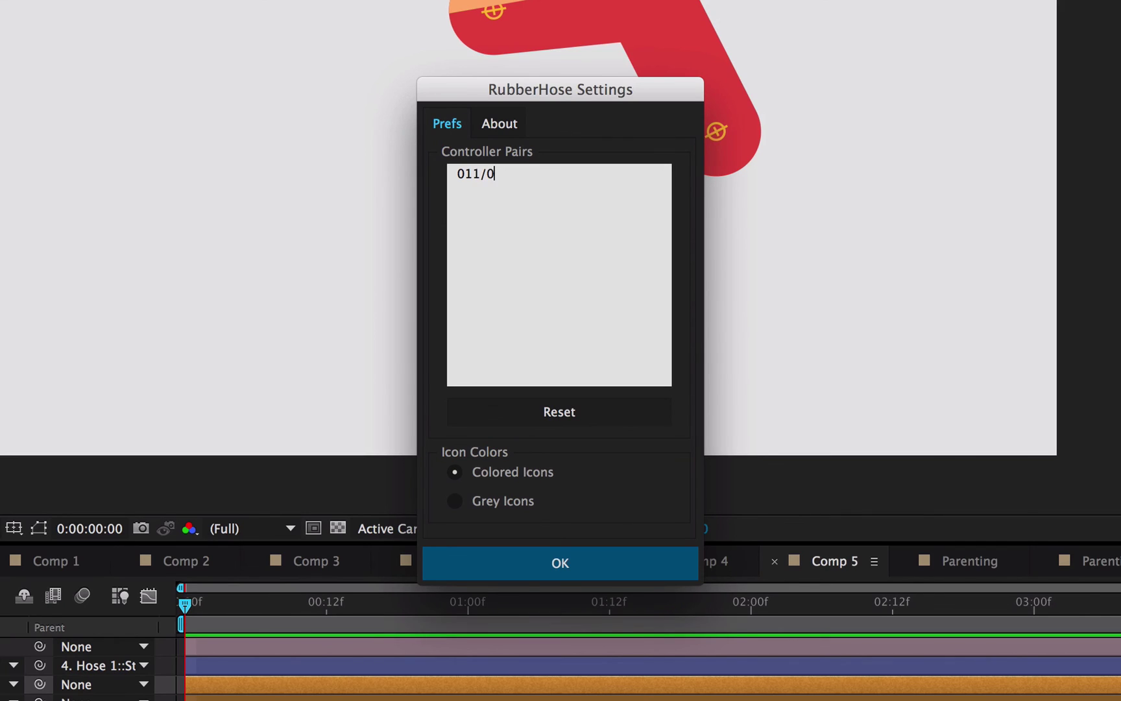
pyautogui.write('Front/Back')
pyautogui.click(587, 564)
pyautogui.click(751, 159)
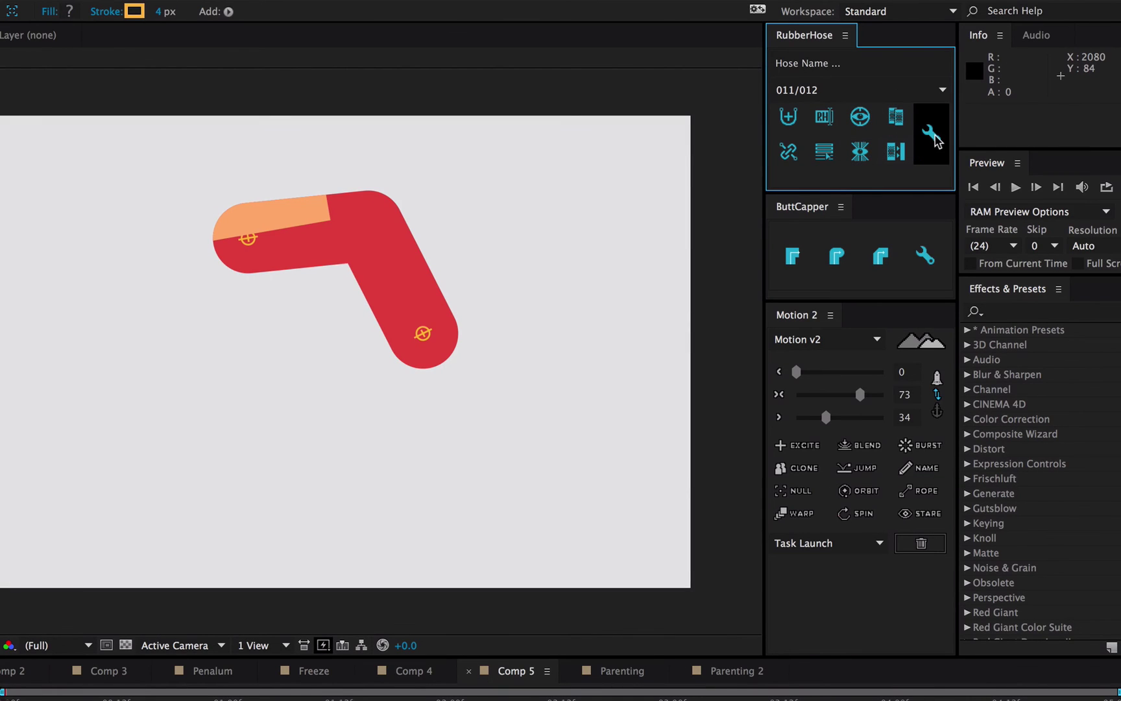
# Step: Switch the RubberHose icon colors to Grey Icons in its settings
pyautogui.click(931, 134)
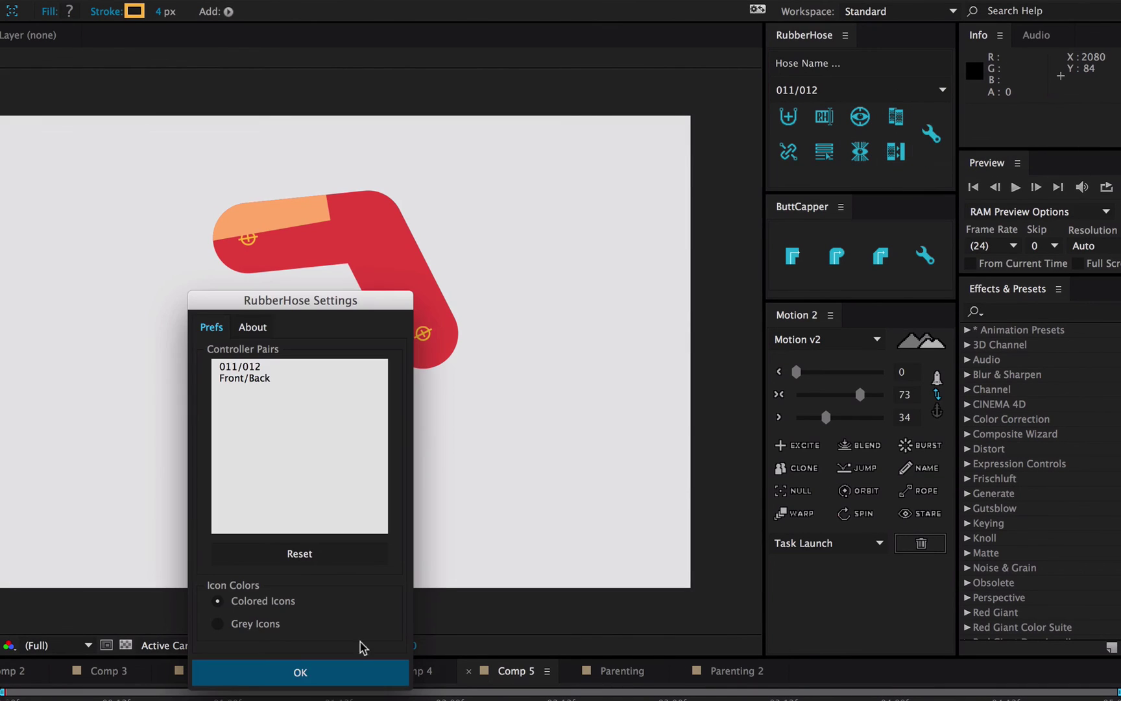
pyautogui.click(240, 626)
pyautogui.click(266, 675)
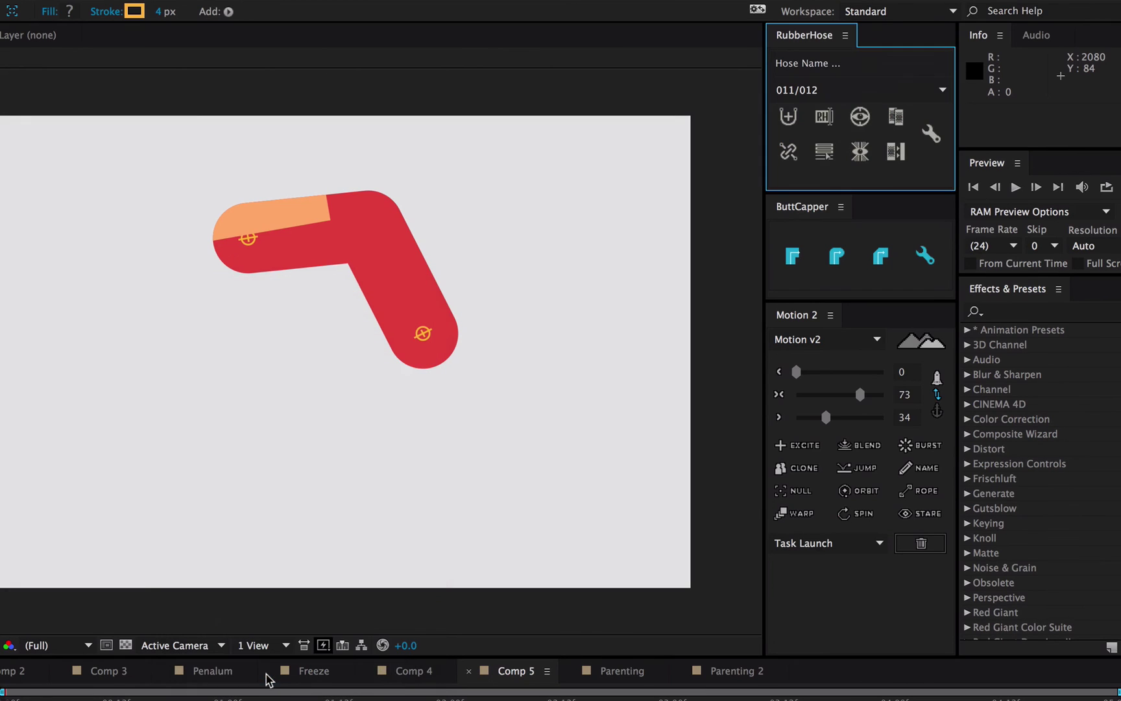